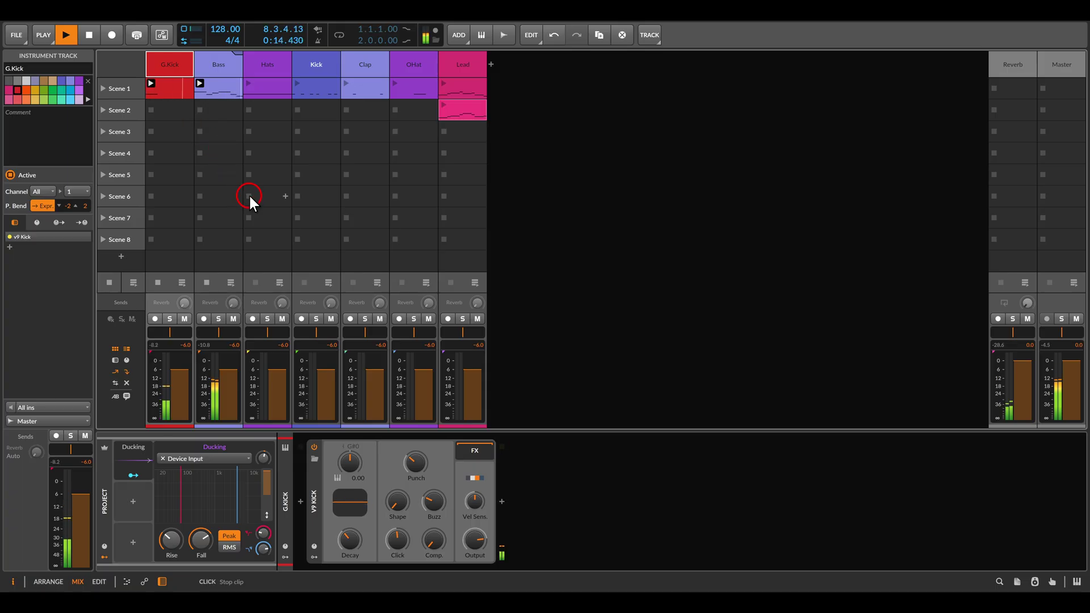
- Stop playback and set the Ducking audio sidechain modulator's source to v9 Kick Out on the G.Kick track
key(space)
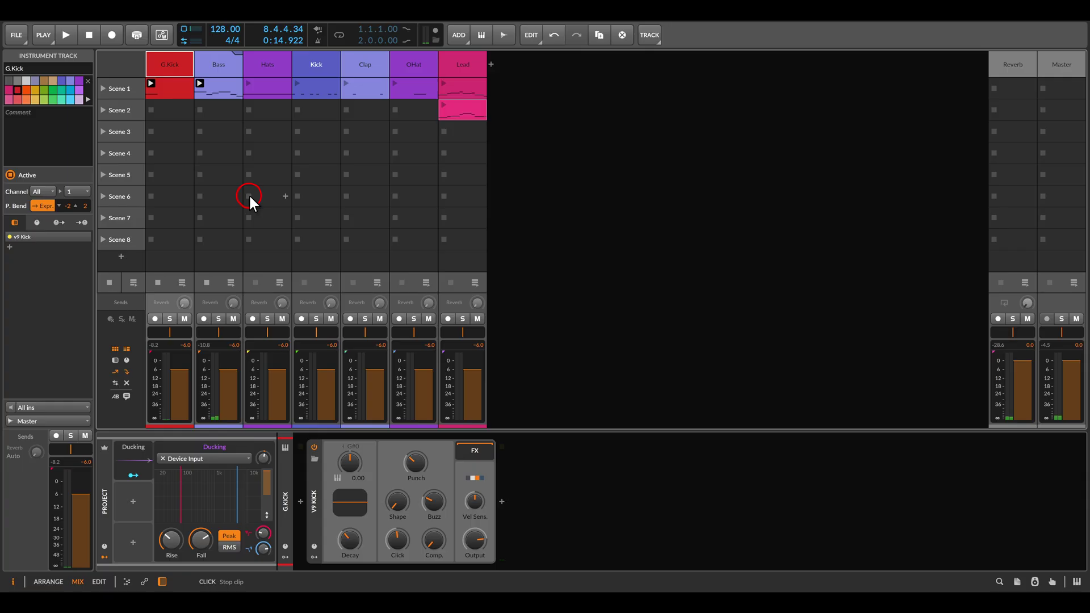
click(130, 454)
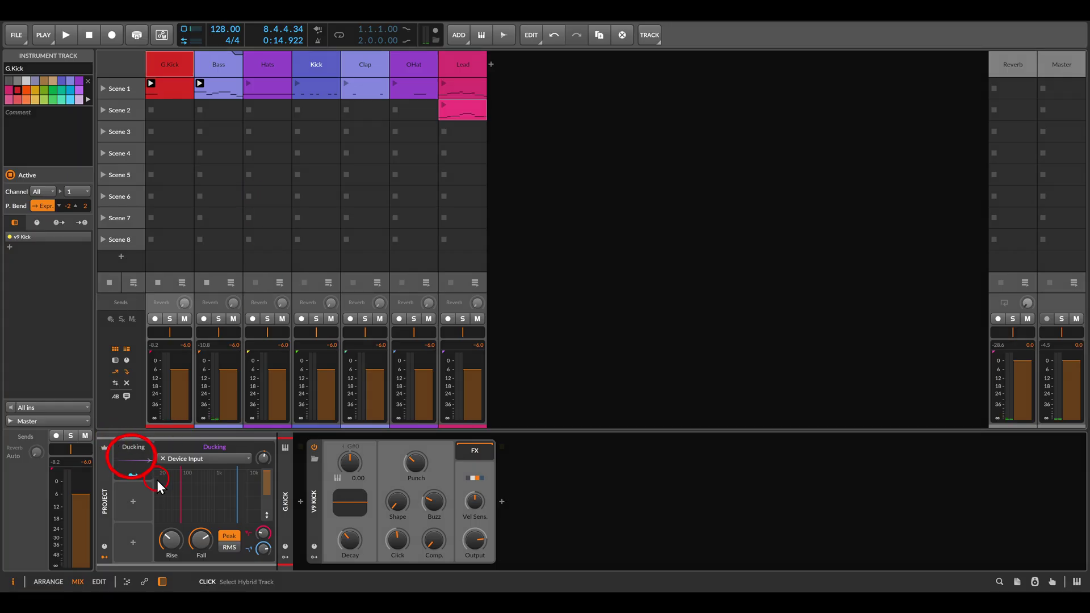
click(167, 490)
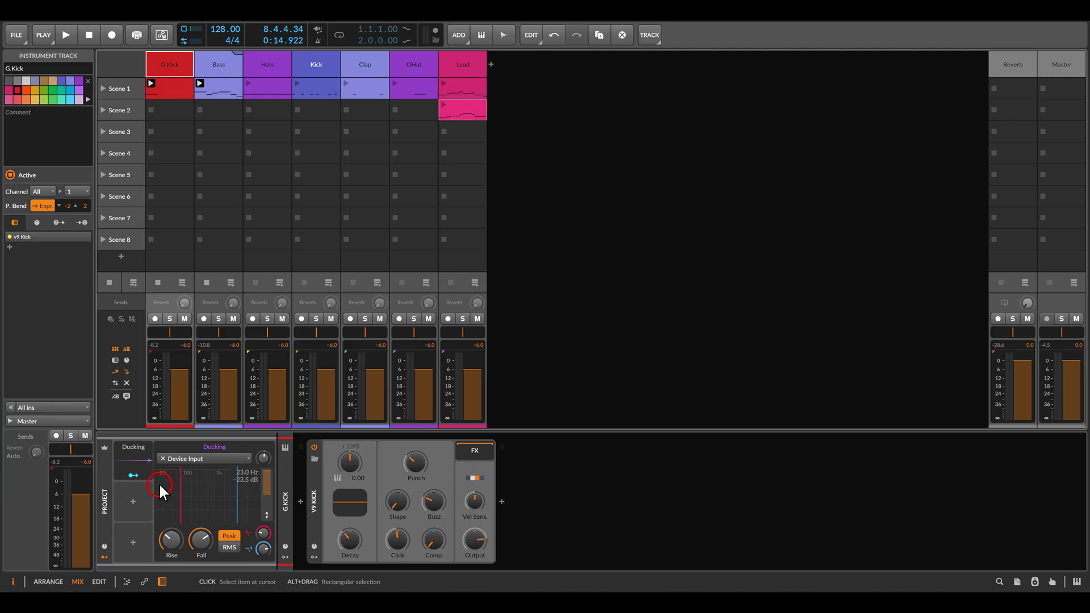
click(206, 458)
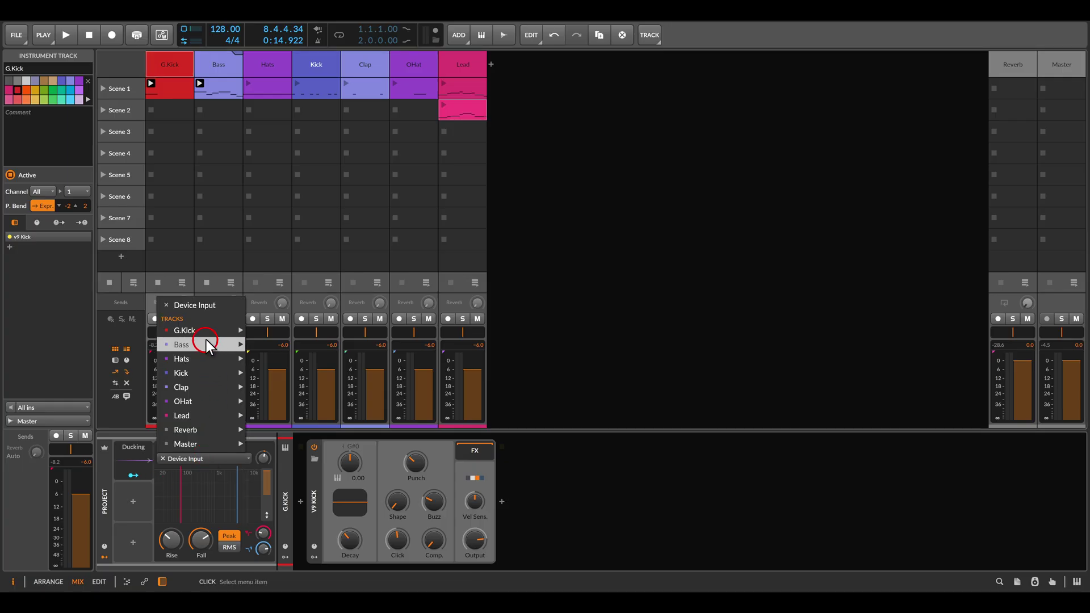
mouse_move(204, 330)
click(302, 368)
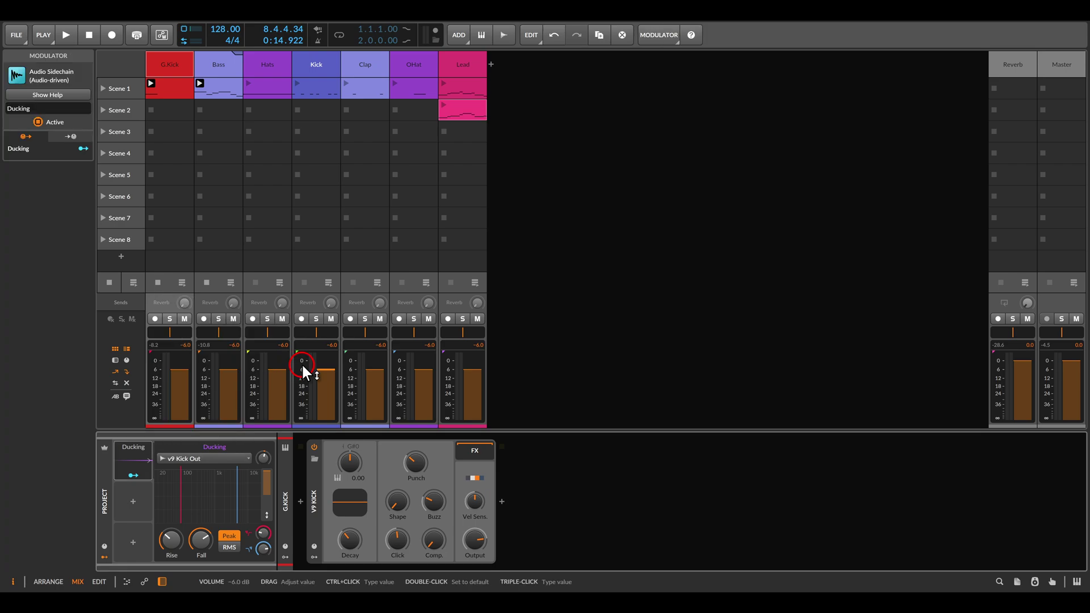
click(636, 391)
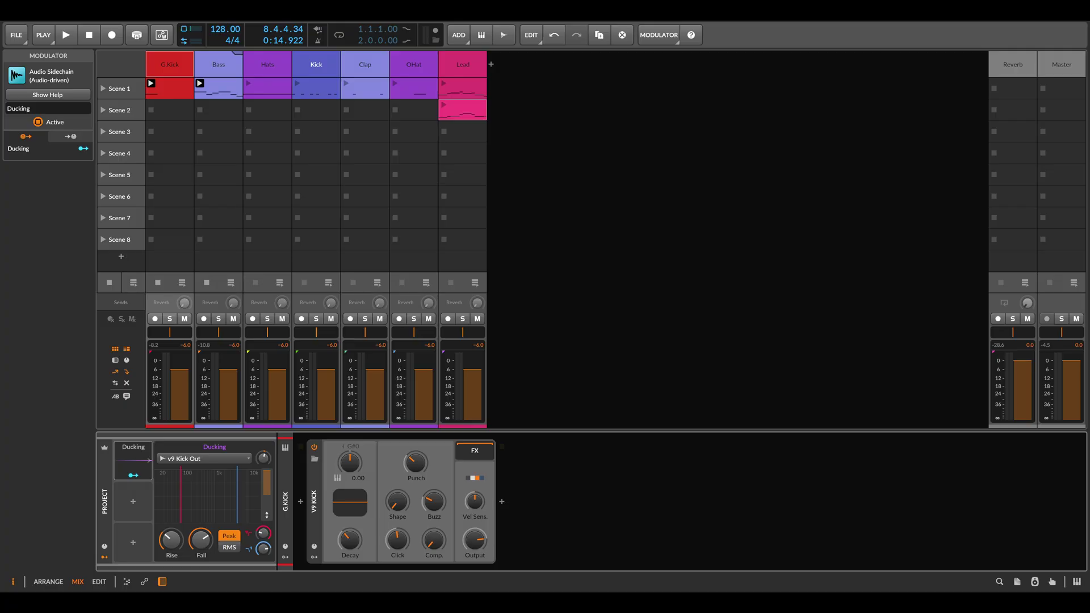
click(731, 345)
click(697, 353)
- Lower the Ducking modulator's Rise time to the minimum and widen its detection band to the full frequency range
click(173, 534)
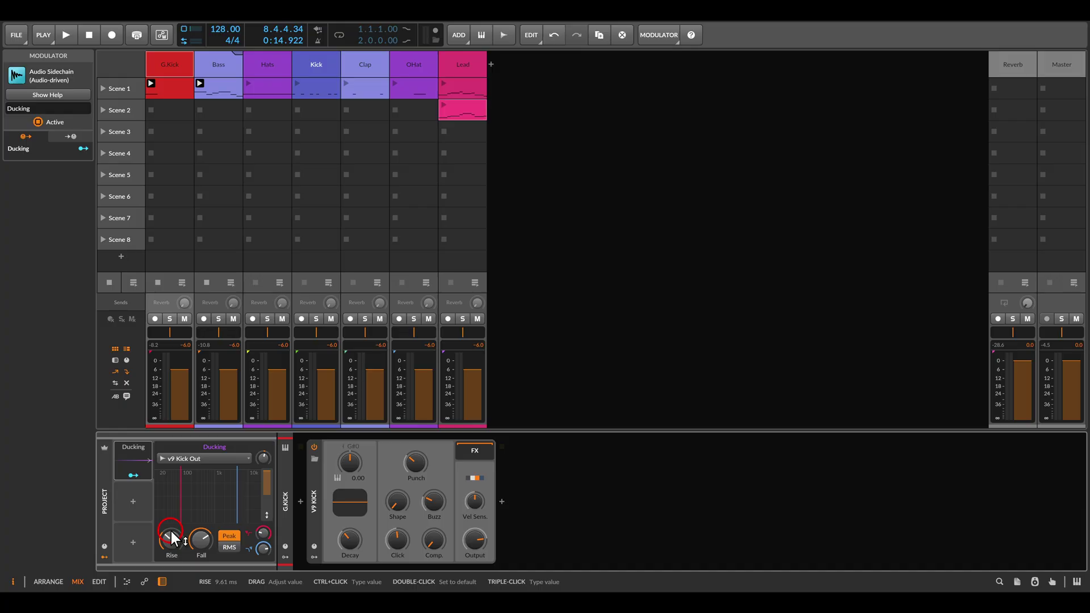
drag(172, 536, 175, 545)
click(205, 495)
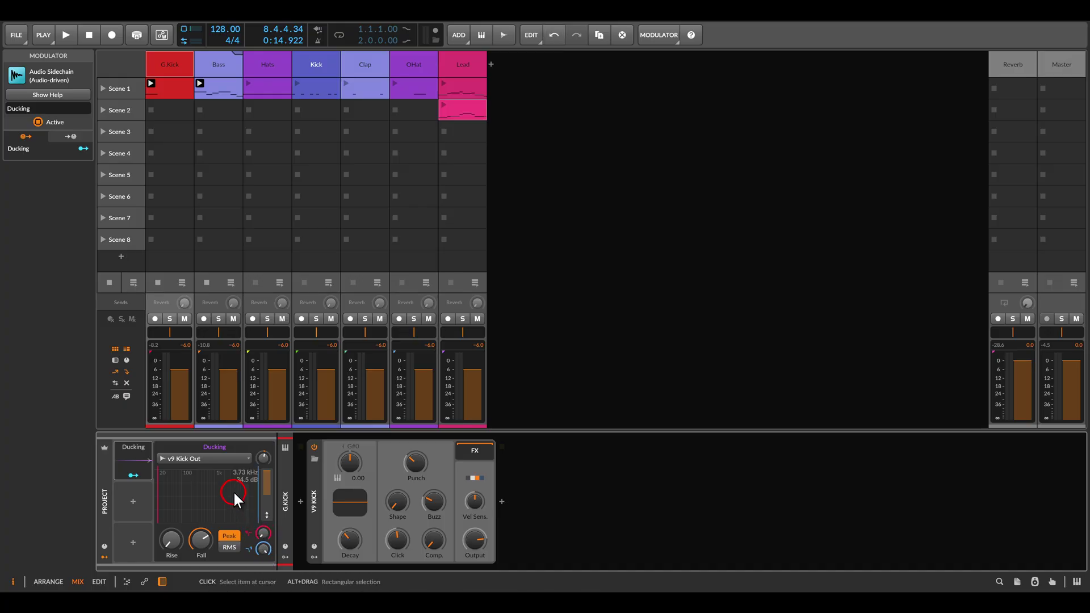
- Start playback and adjust the Ducking modulator's input gain while the ghost kick drives it
key(space)
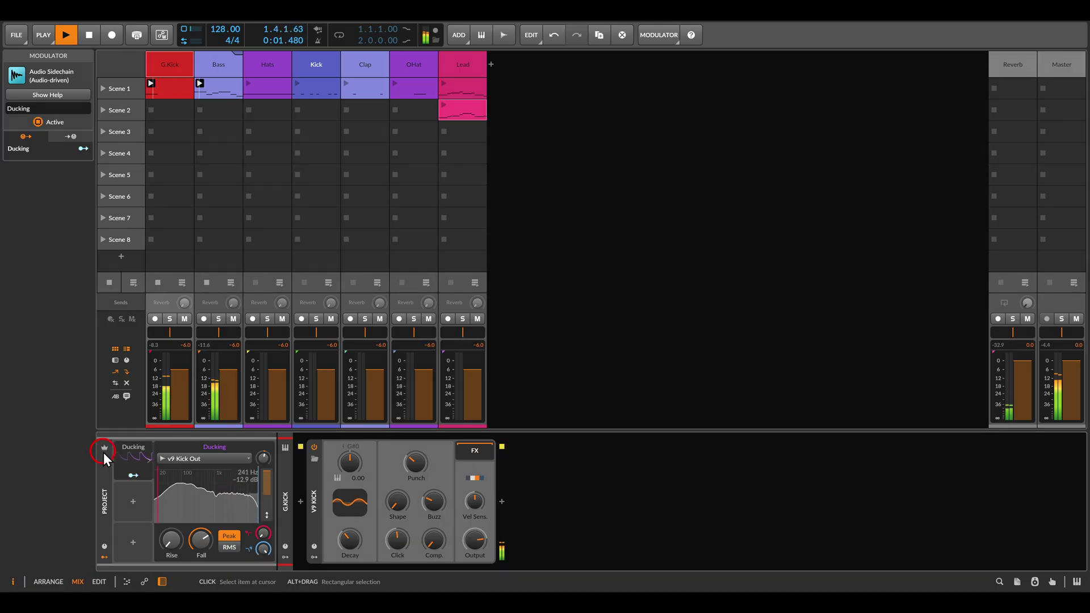
click(264, 460)
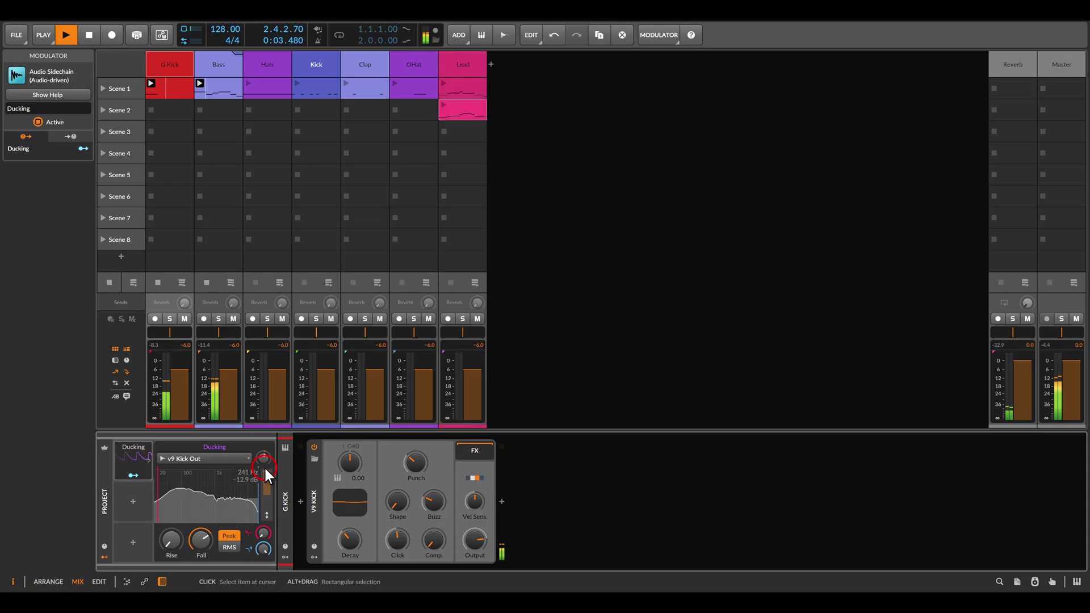
mouse_move(266, 465)
mouse_down()
mouse_move(266, 484)
mouse_move(266, 469)
mouse_up()
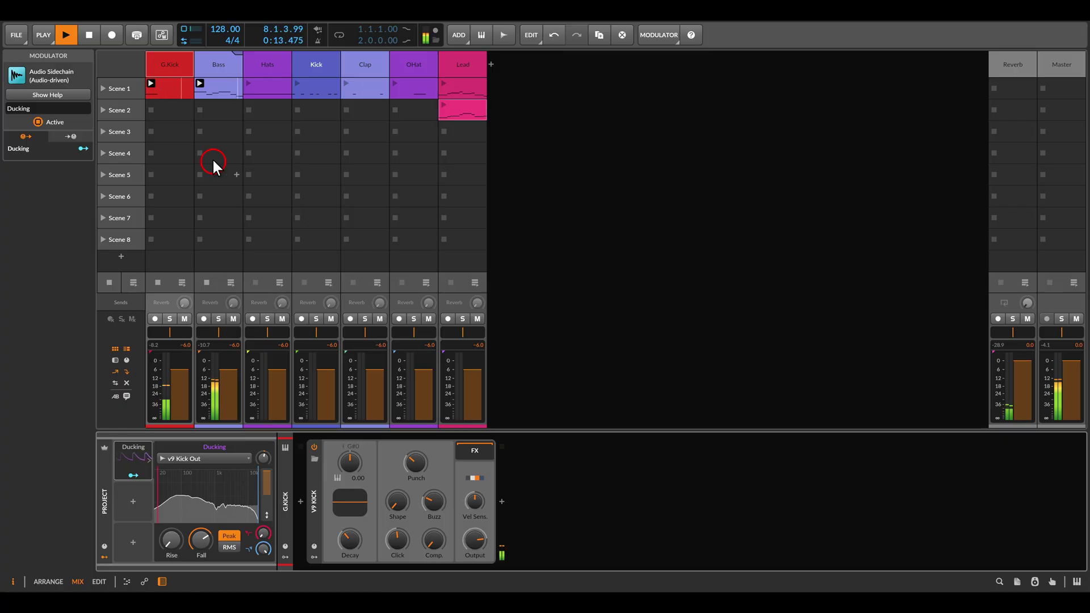
- Map the Ducking modulator to the Gain of the Bass track's Instrument Layer with a negative amount
click(217, 70)
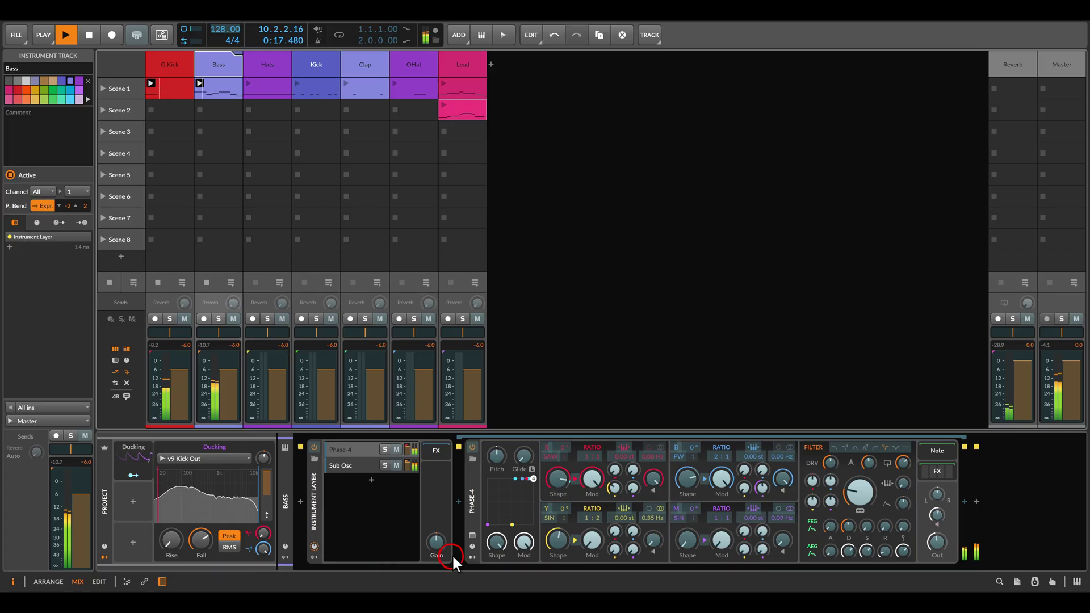
drag(439, 543, 439, 568)
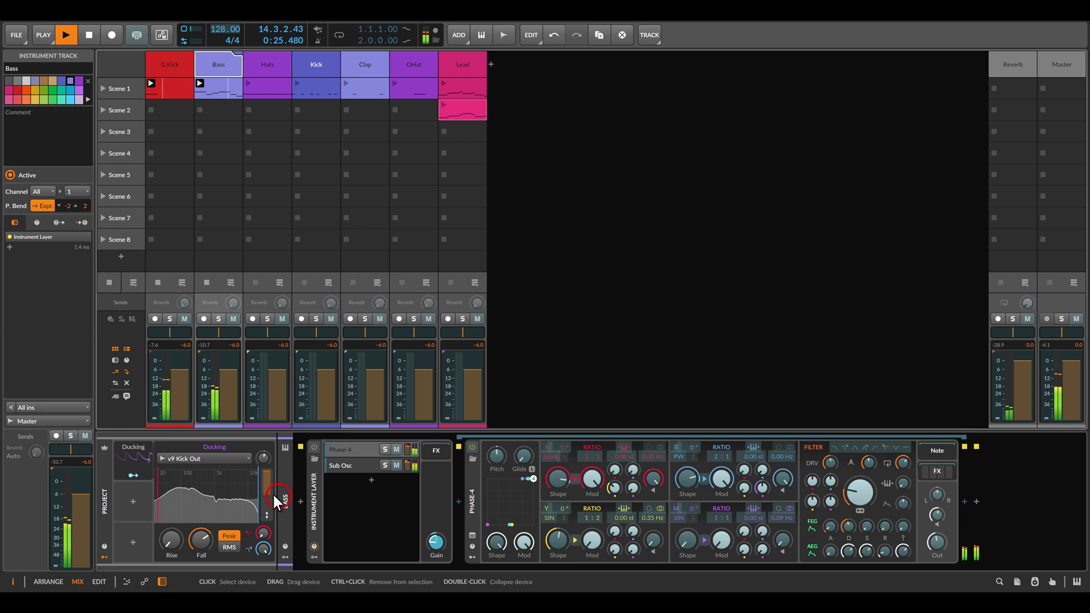
click(132, 476)
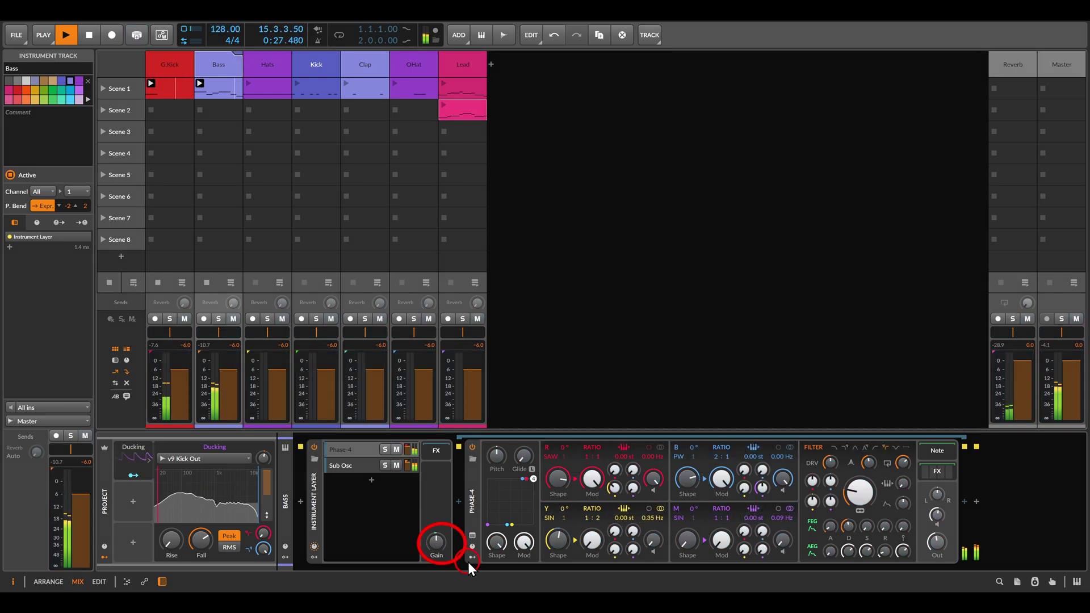
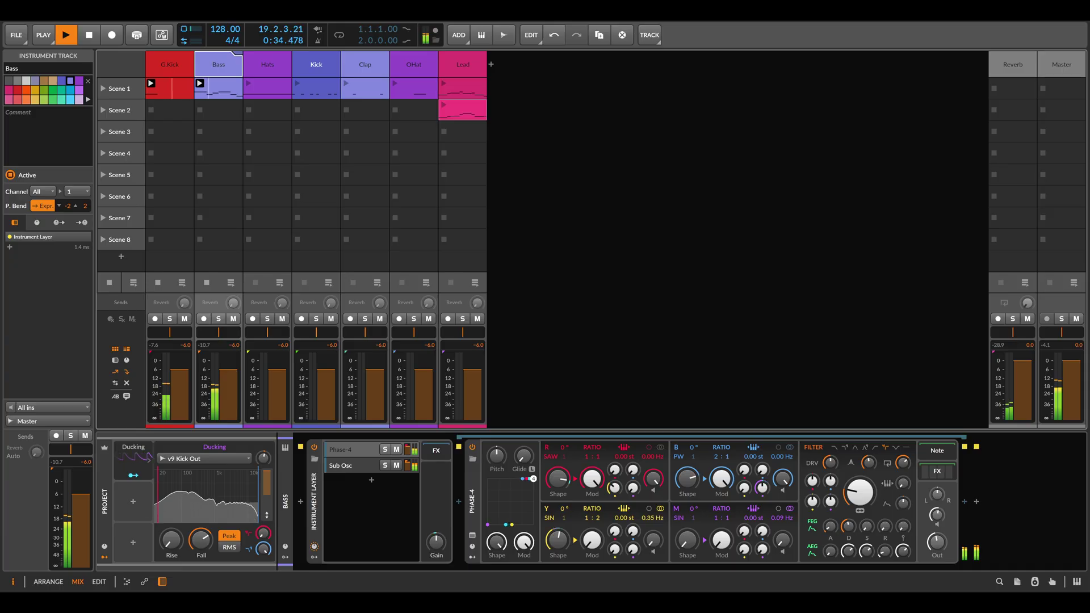
- Launch the Hats clip and map the Ducking modulator to the Output of the v8 Hat device
click(253, 79)
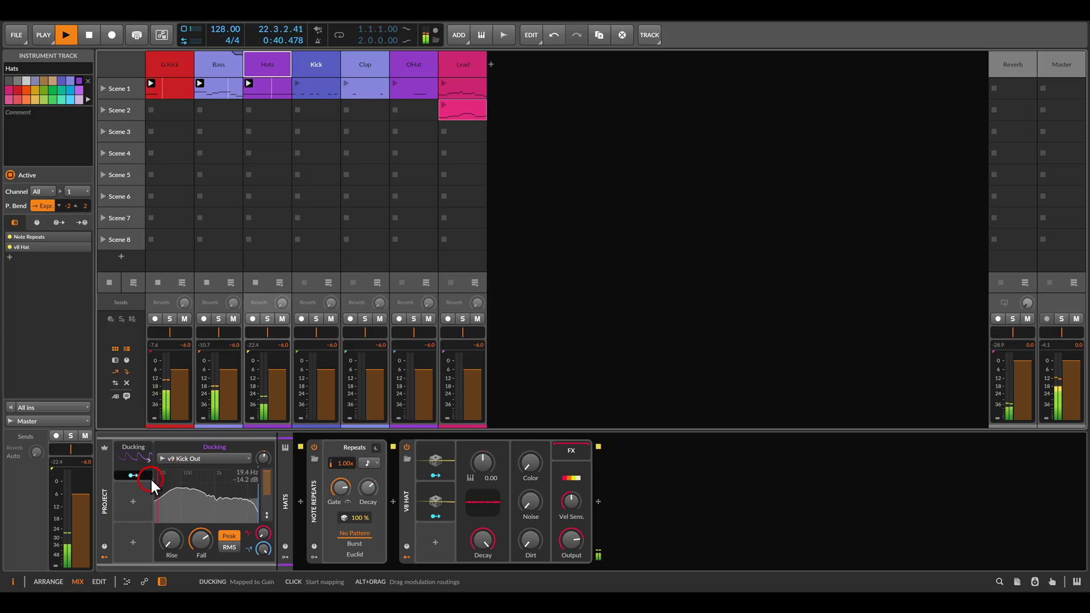
drag(142, 475, 570, 542)
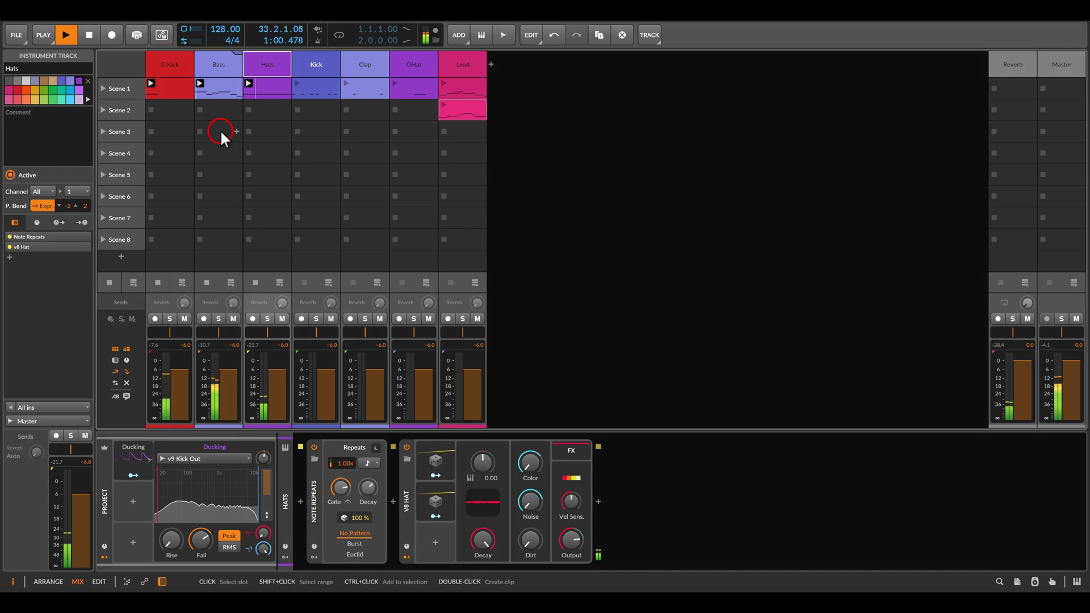
- Set the G.Kick track's output routing to No output
click(168, 66)
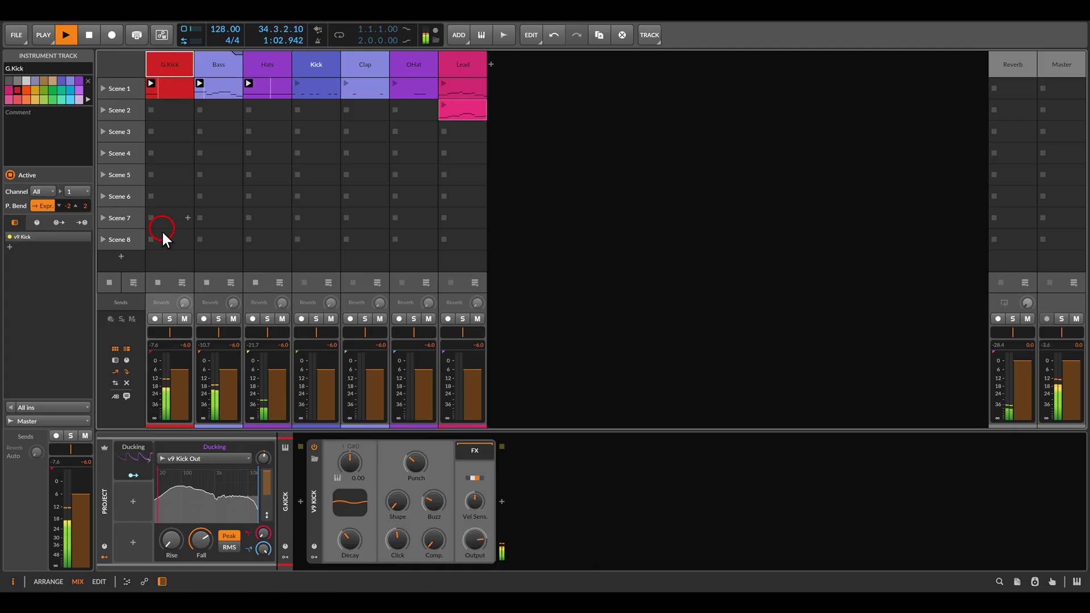
click(21, 423)
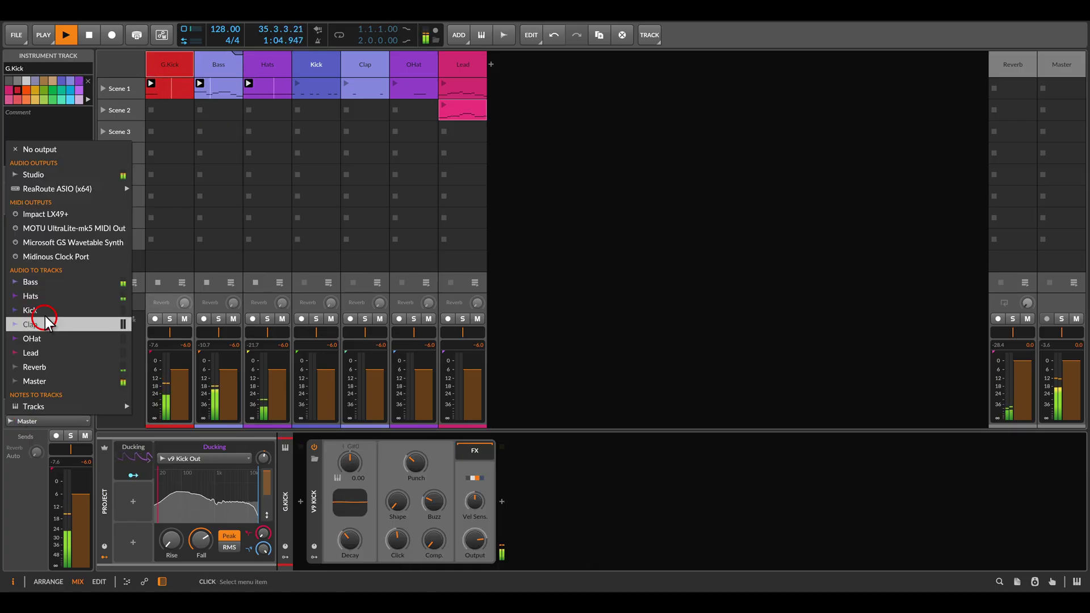
click(62, 149)
click(299, 187)
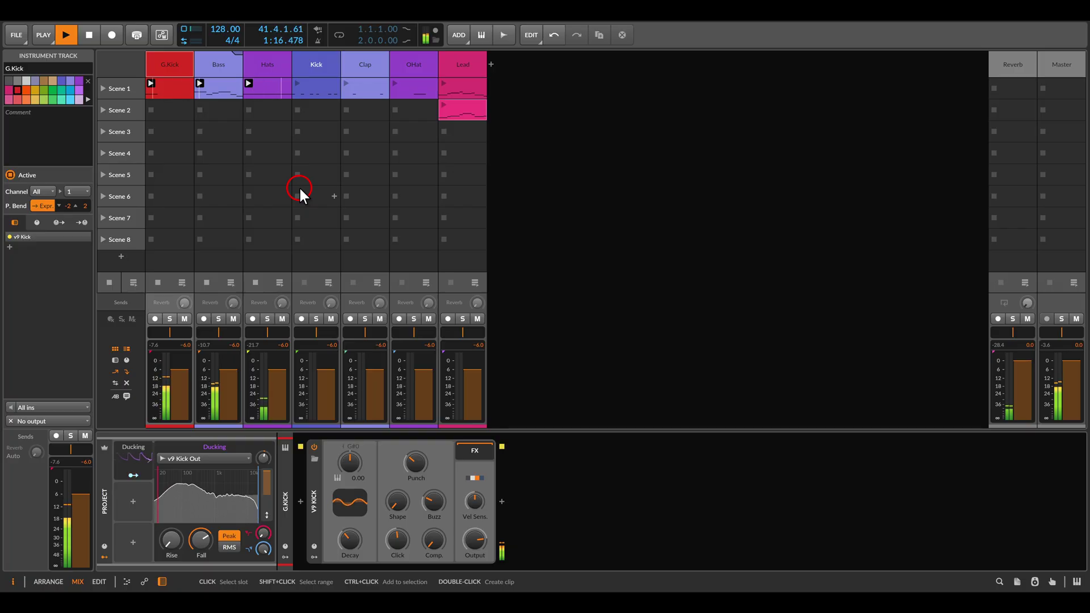
- Launch the Scene 1 clips of the Kick, Clap and OHat tracks
click(304, 66)
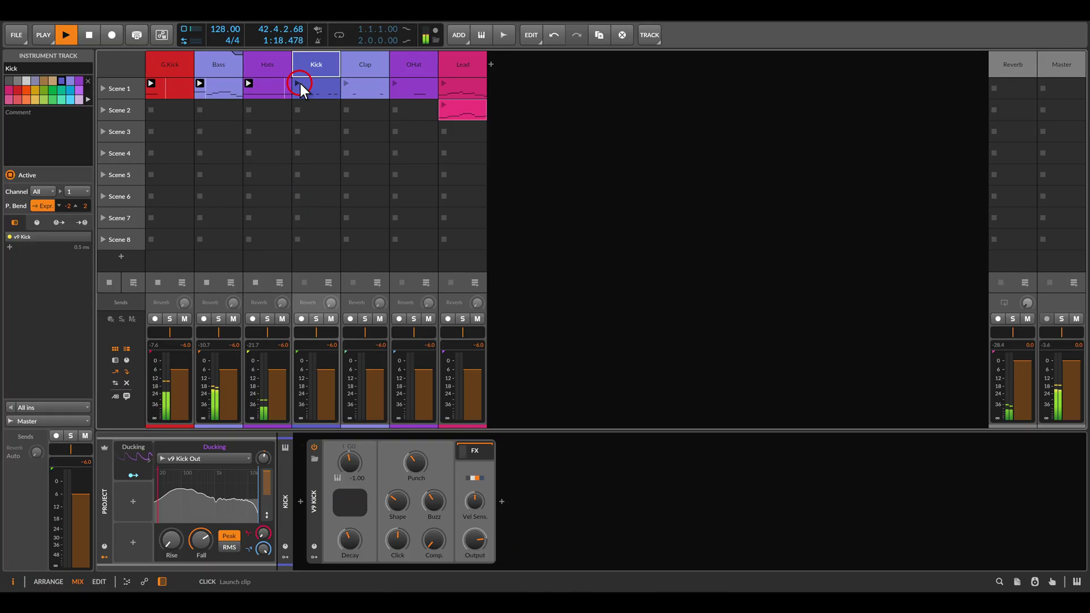
click(300, 84)
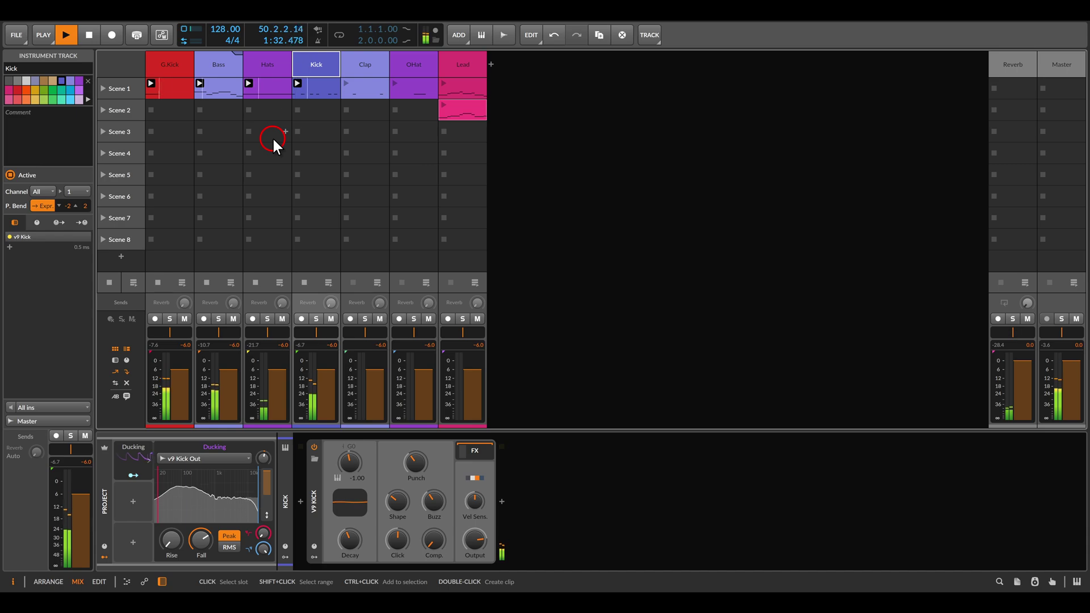
click(346, 84)
click(396, 84)
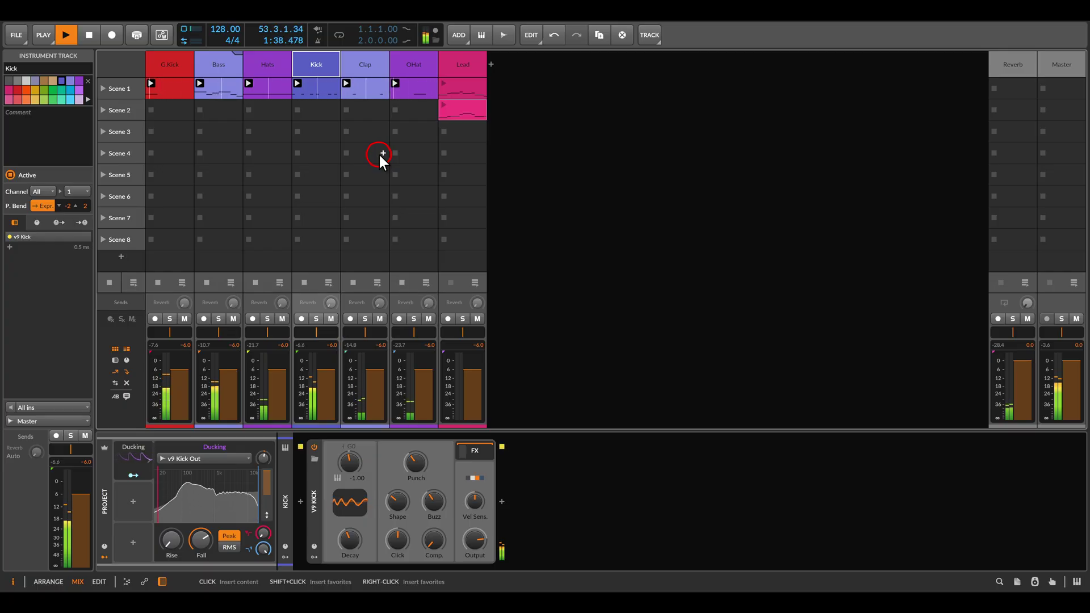
- Launch the Lead track's Scene 1 clip and map the Ducking modulator to the Out level of Polymer
click(457, 66)
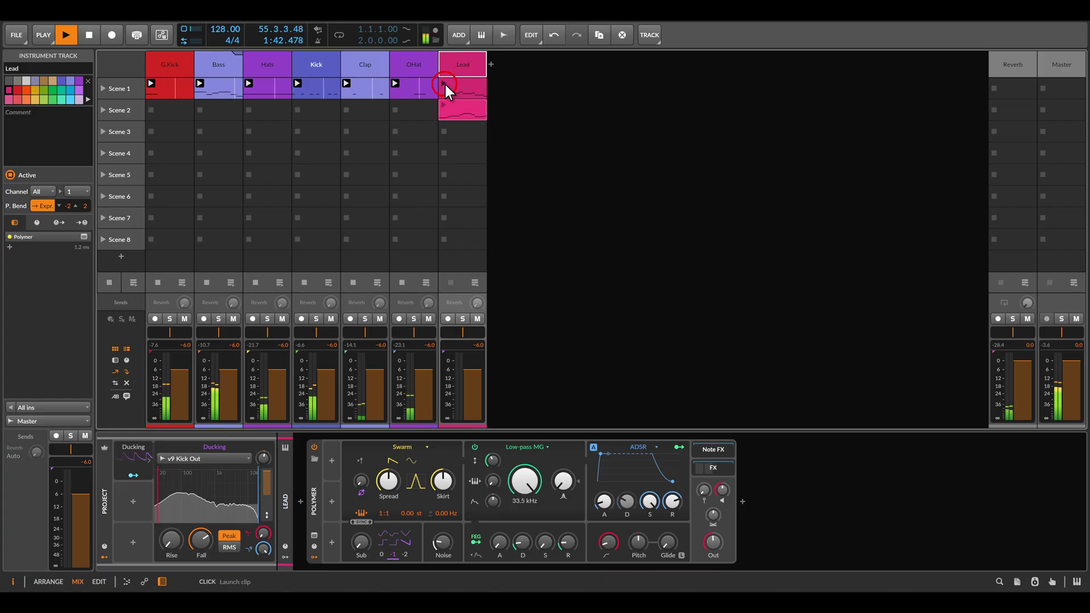
click(133, 475)
click(621, 518)
drag(714, 541, 713, 542)
click(140, 474)
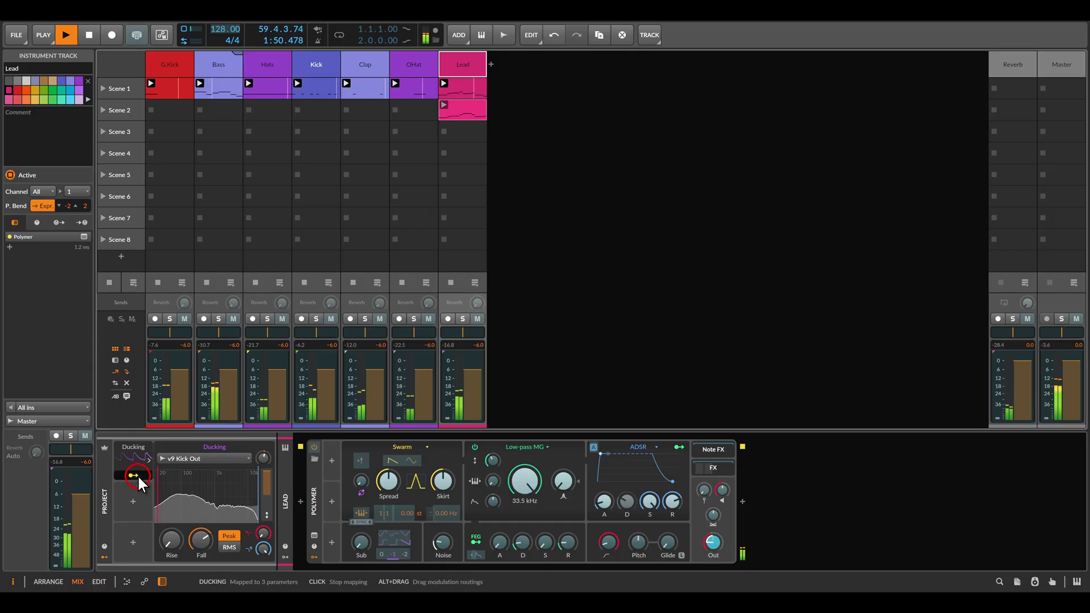
click(689, 310)
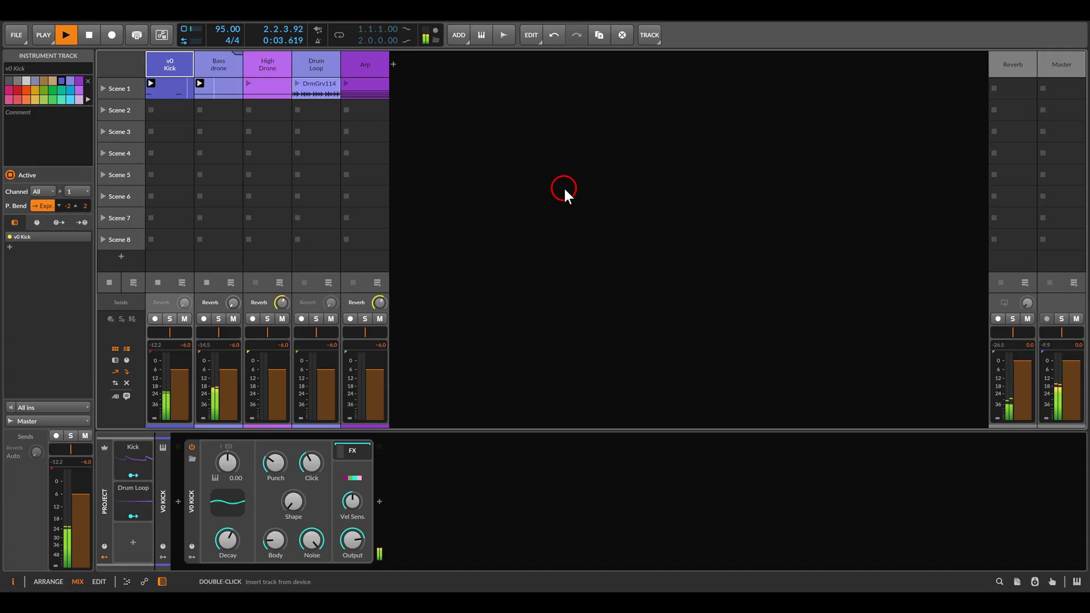
- In the 95 BPM project, open the Kick sidechain modulator and show the Bass drone track's devices
click(128, 455)
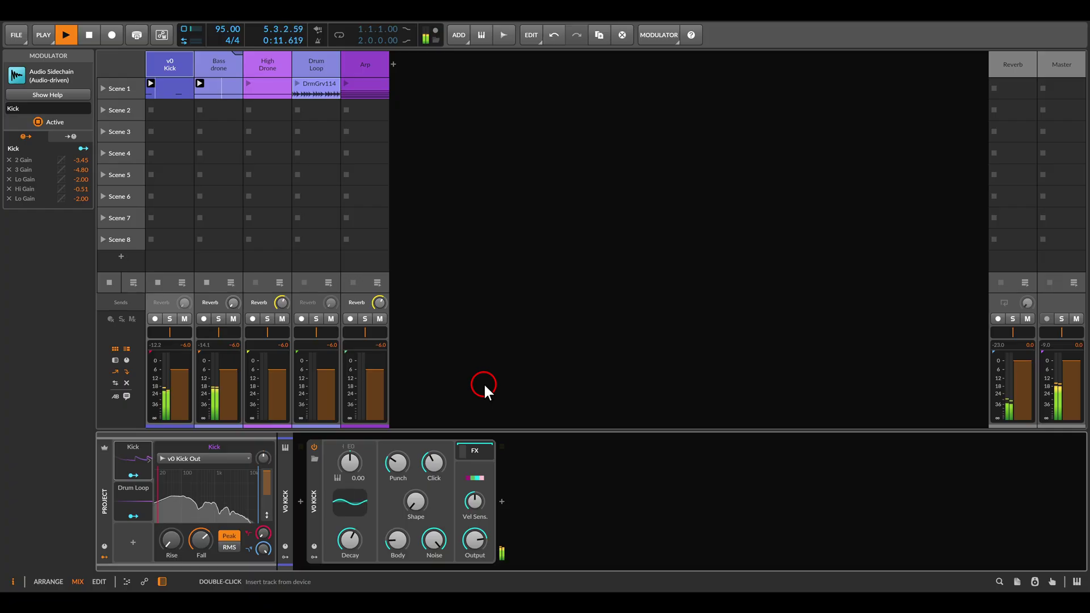
click(216, 69)
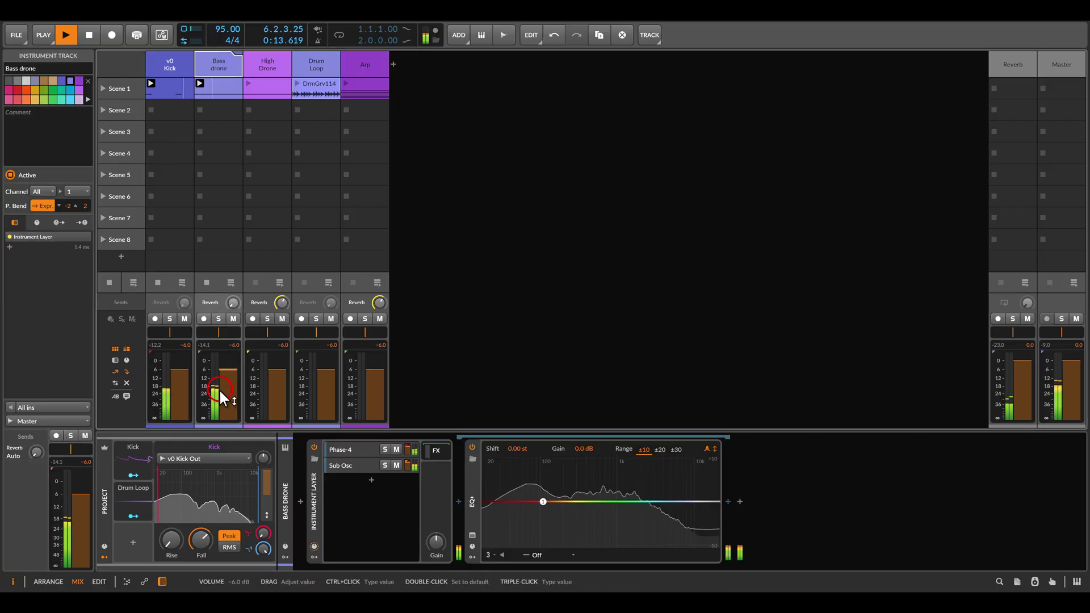
click(141, 475)
drag(140, 472, 434, 544)
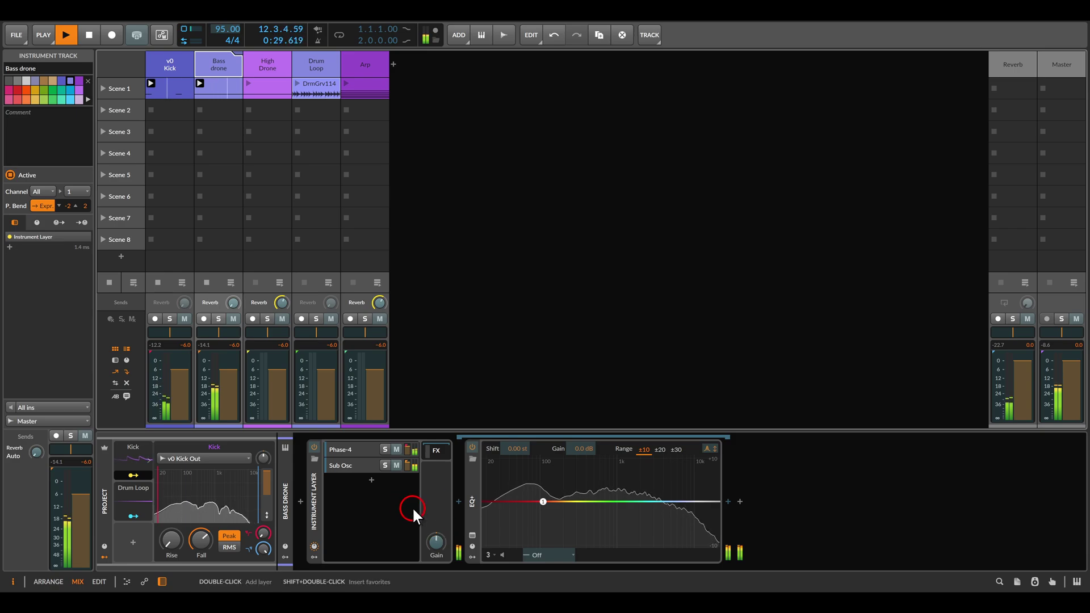
click(138, 476)
- Set the spectrum analyzer reference of the Bass drone's EQ+ to v0 Kick Out
click(475, 495)
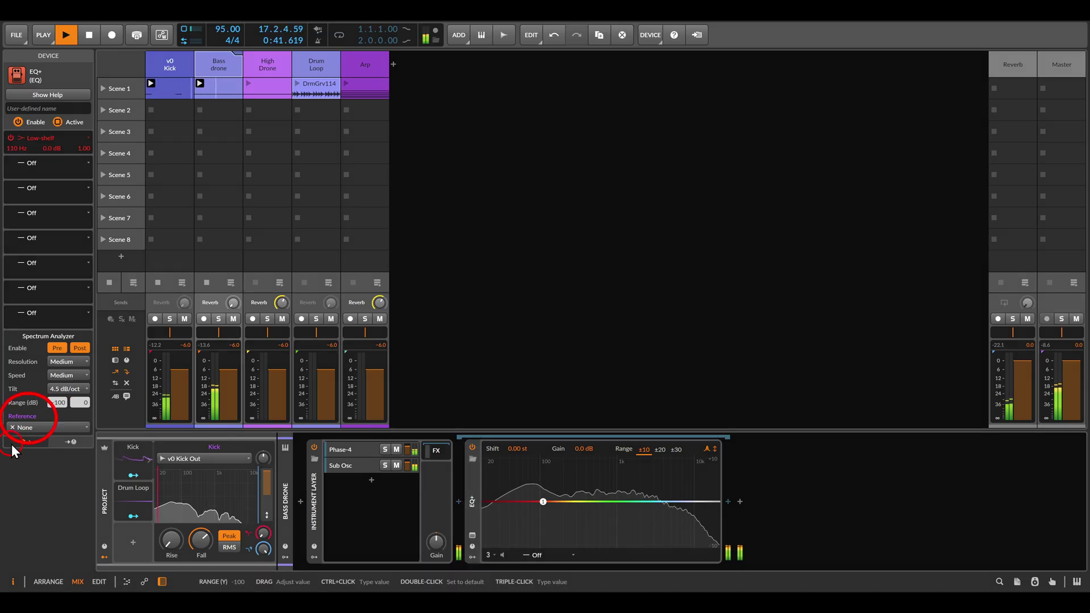
click(39, 423)
mouse_move(58, 465)
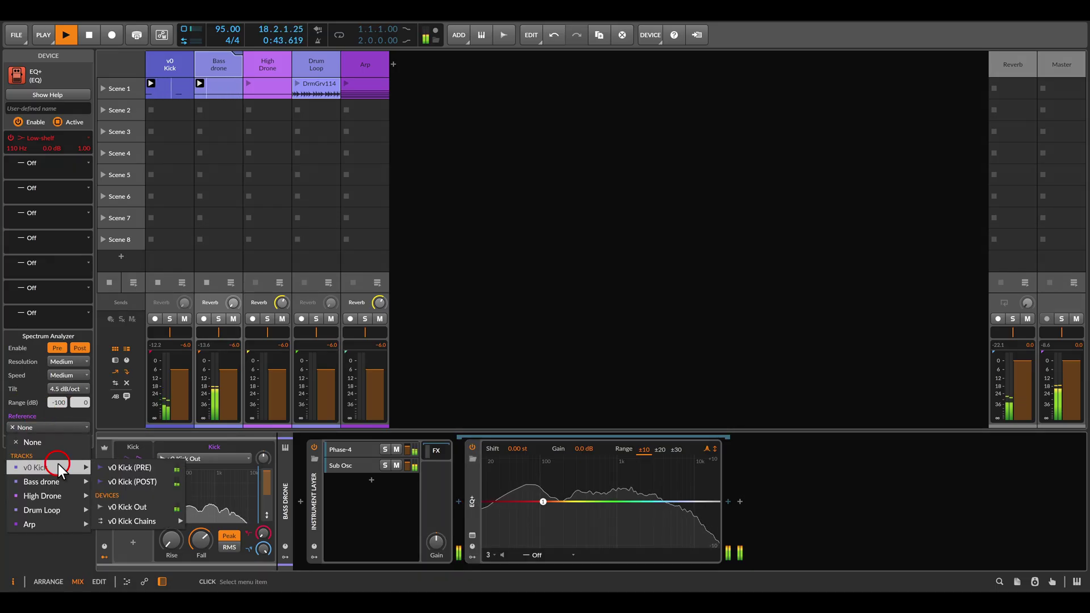
click(127, 503)
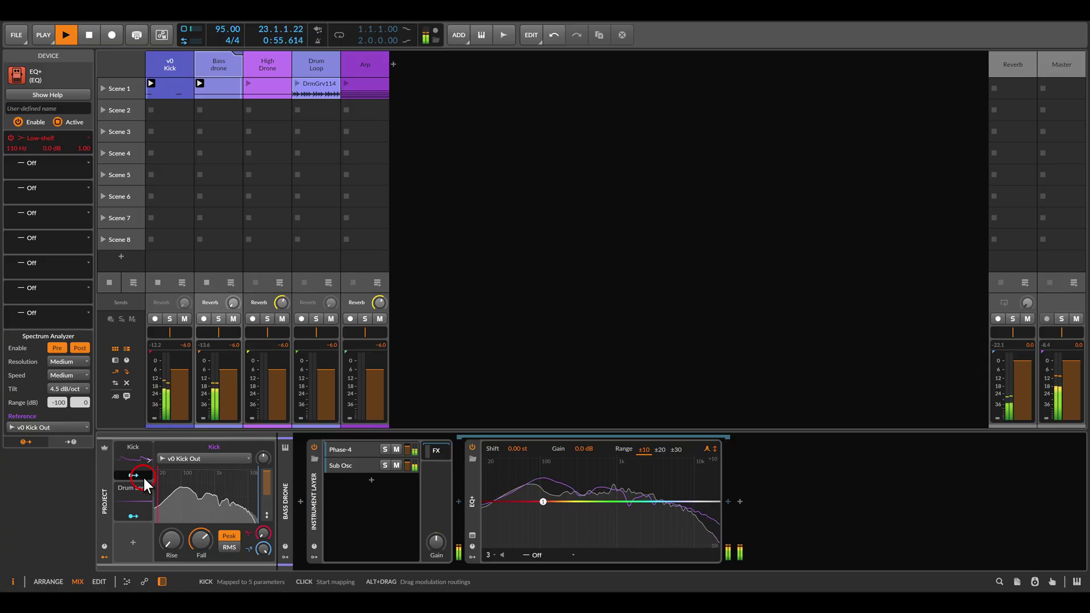
- Map the Kick modulator negatively to the gain of the EQ+ low-shelf band and move that band to 138 Hz
click(544, 499)
drag(663, 552, 668, 562)
click(203, 482)
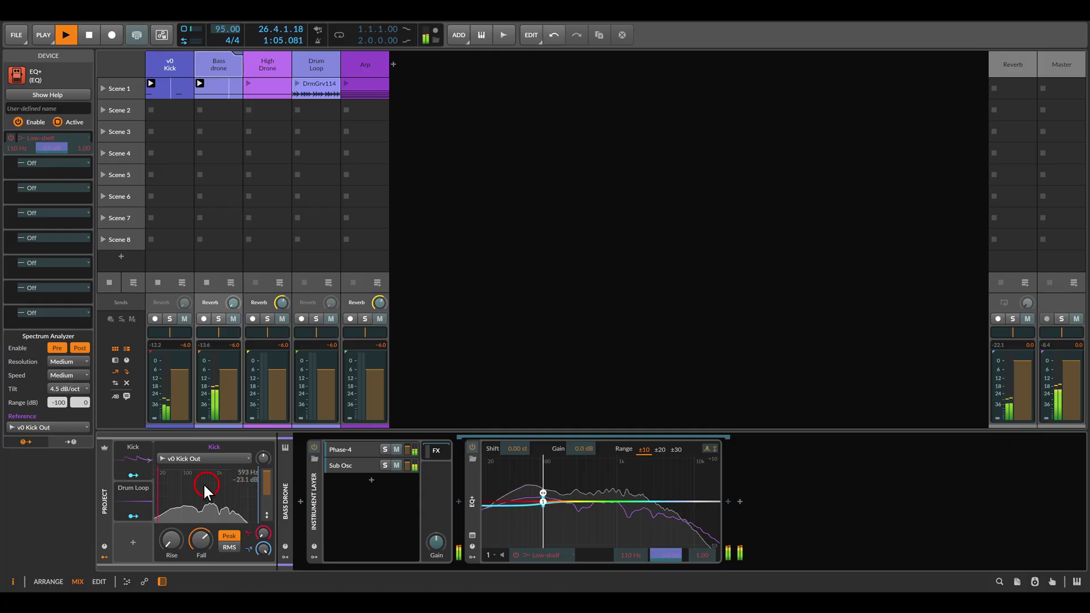
click(147, 476)
click(543, 513)
mouse_move(543, 514)
mouse_down()
mouse_move(551, 503)
mouse_move(551, 516)
mouse_up()
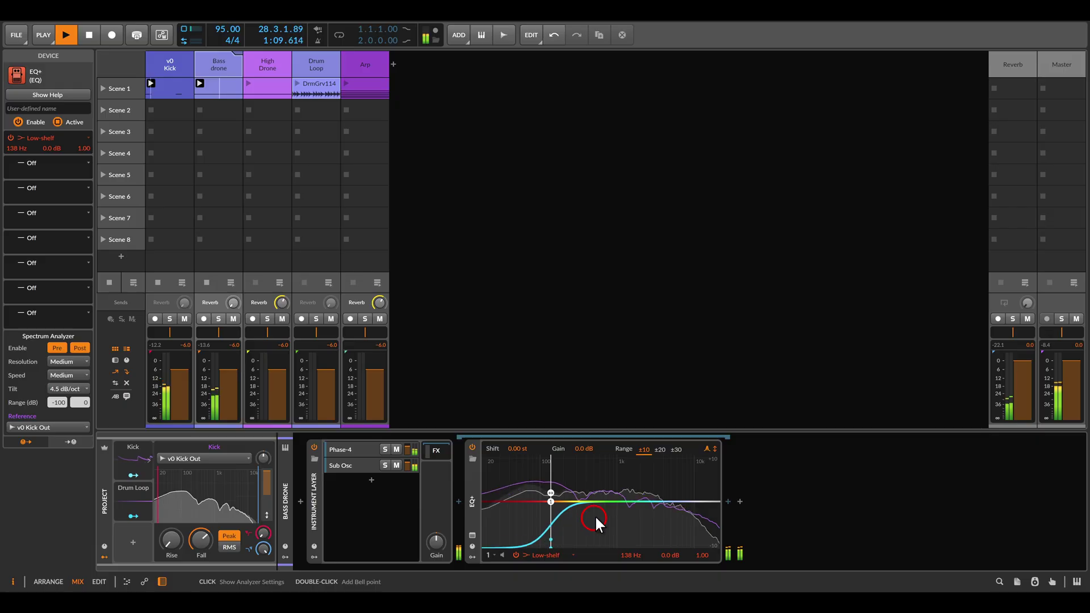
- Add a bell band at 734 Hz to the Bass drone's EQ+ and map the Kick modulator negatively to its gain
click(607, 499)
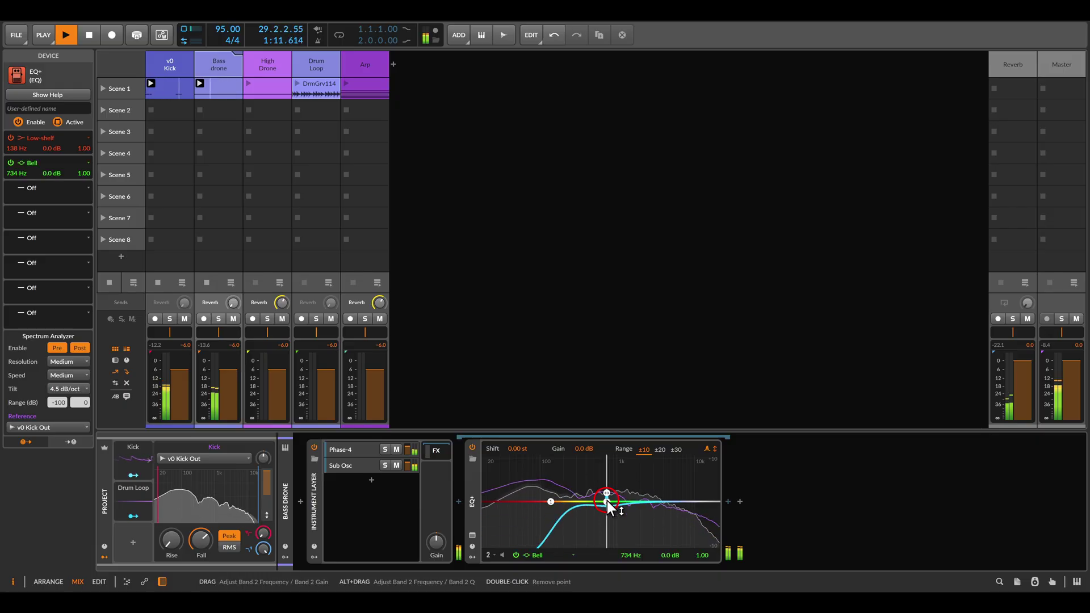
click(145, 474)
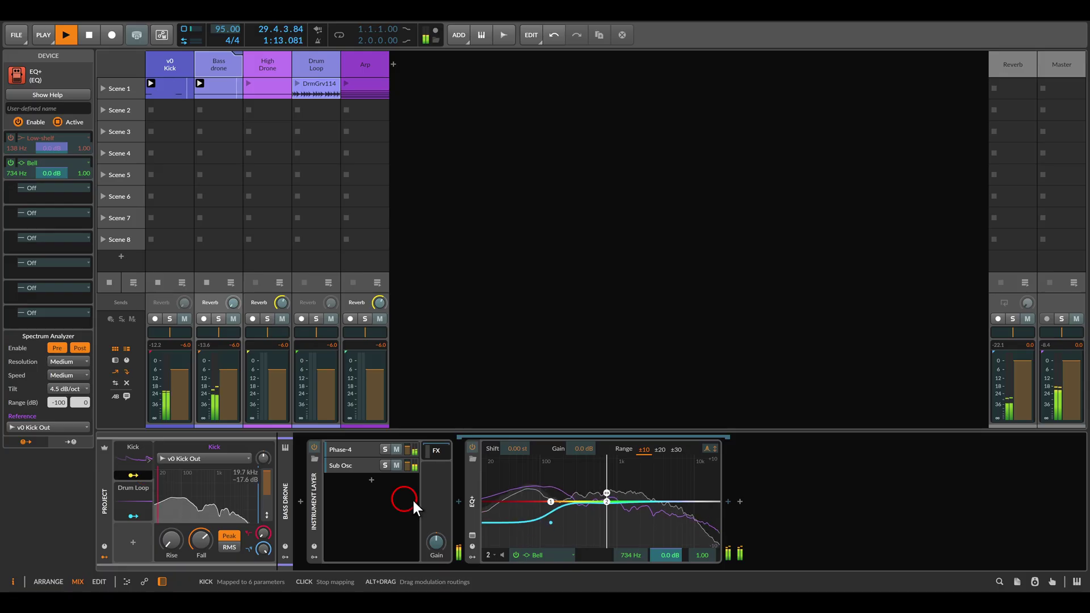
click(662, 555)
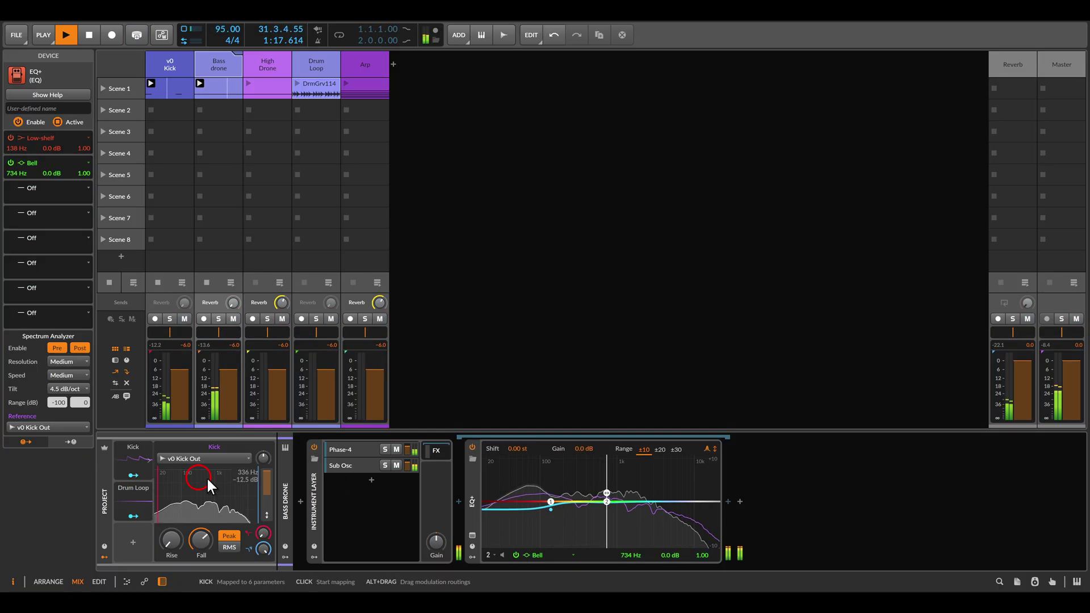
- Add a bell band at 2.27 kHz to the EQ+ and map the Kick modulator negatively to its gain
click(645, 502)
click(133, 475)
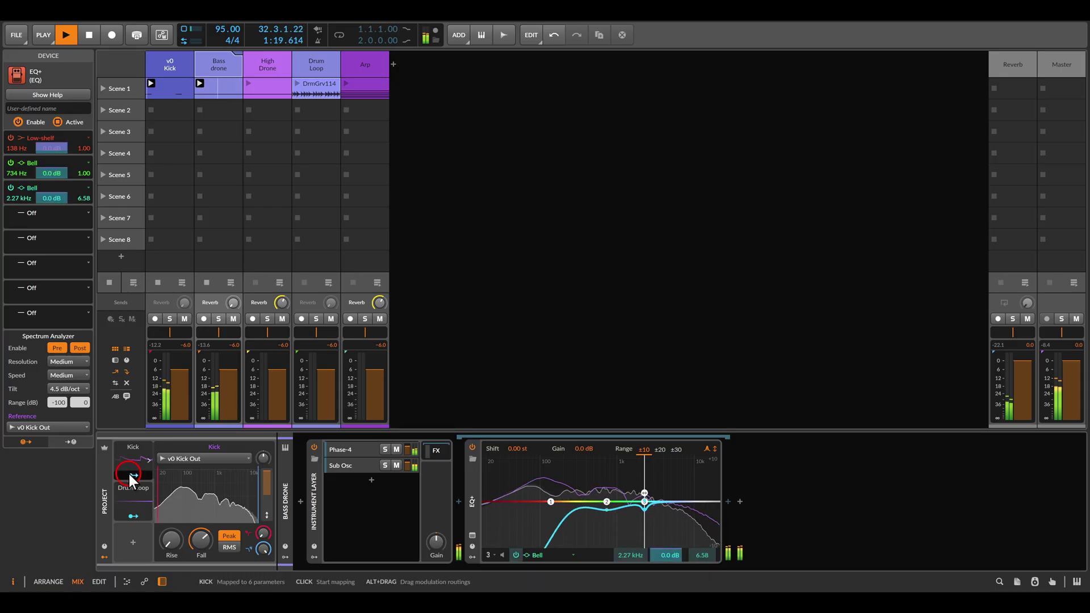
drag(669, 555, 669, 556)
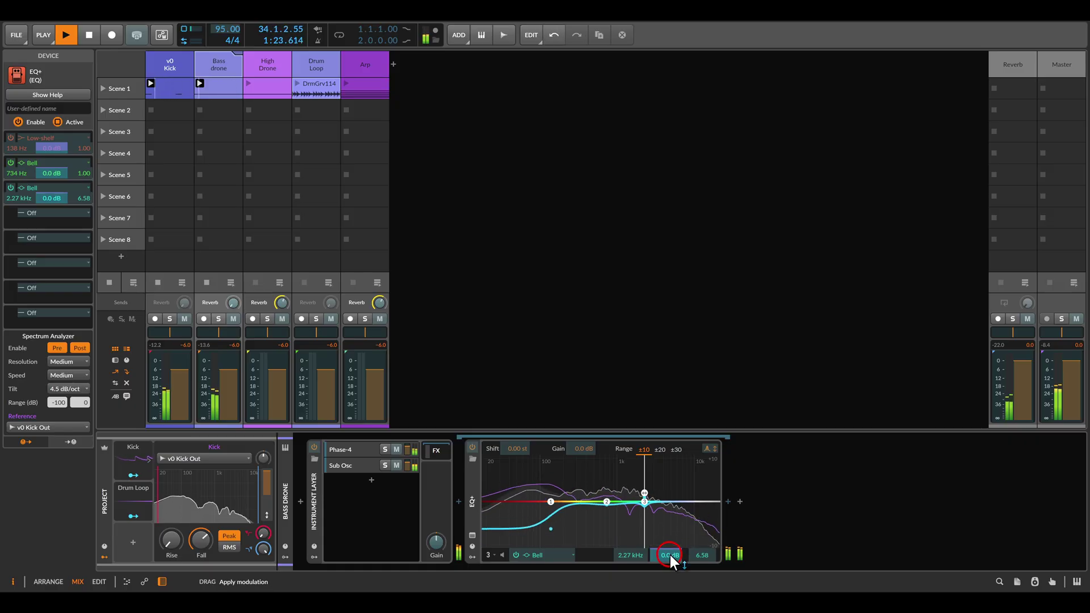
click(123, 475)
click(506, 418)
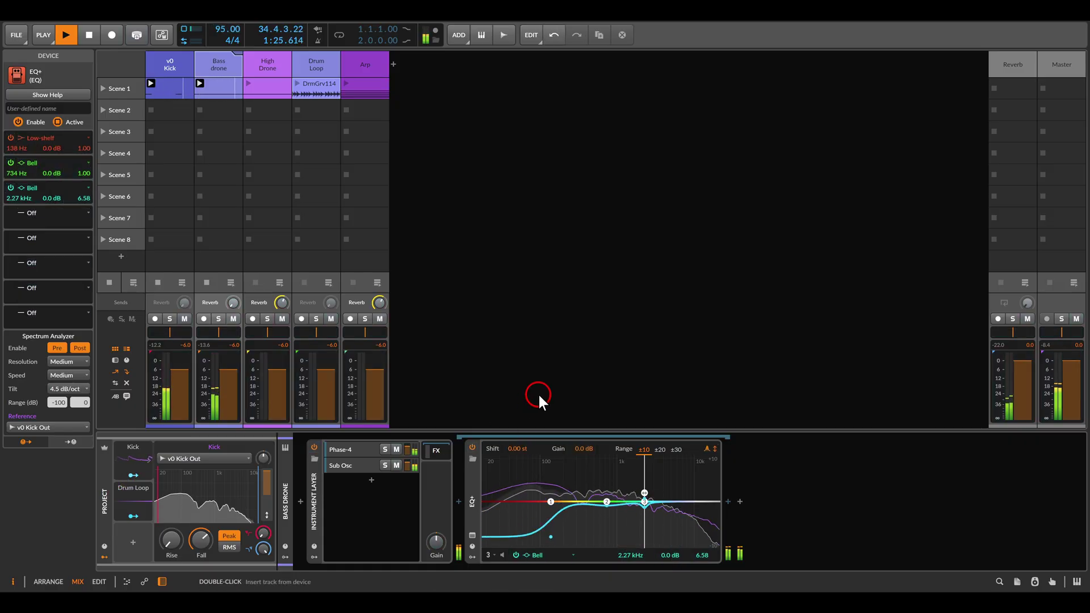
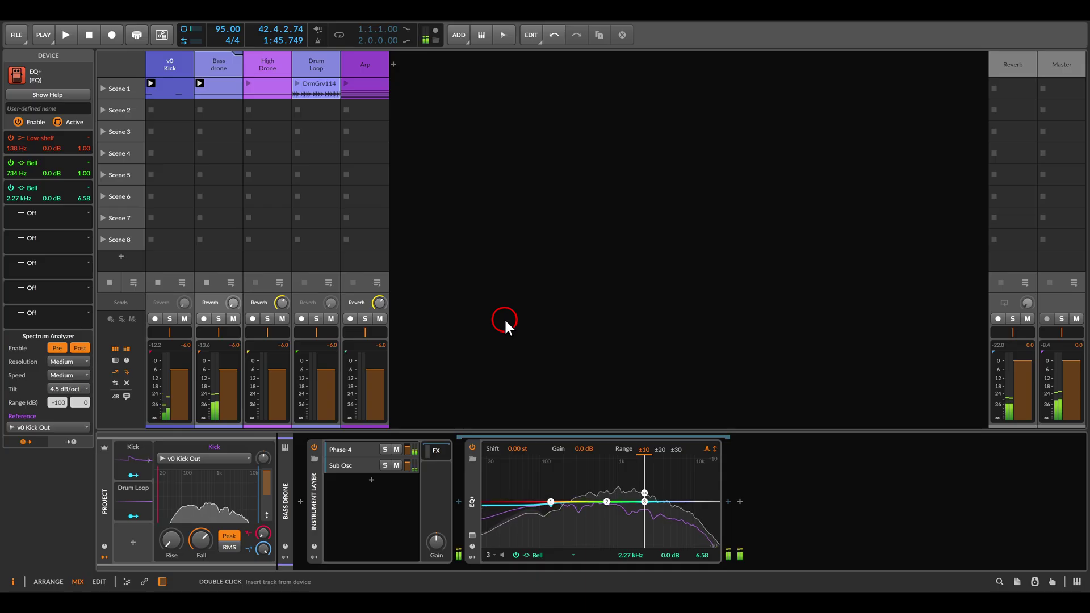
- Audition the High Drone track's Scene 1 clip on its own with its devices shown
click(110, 282)
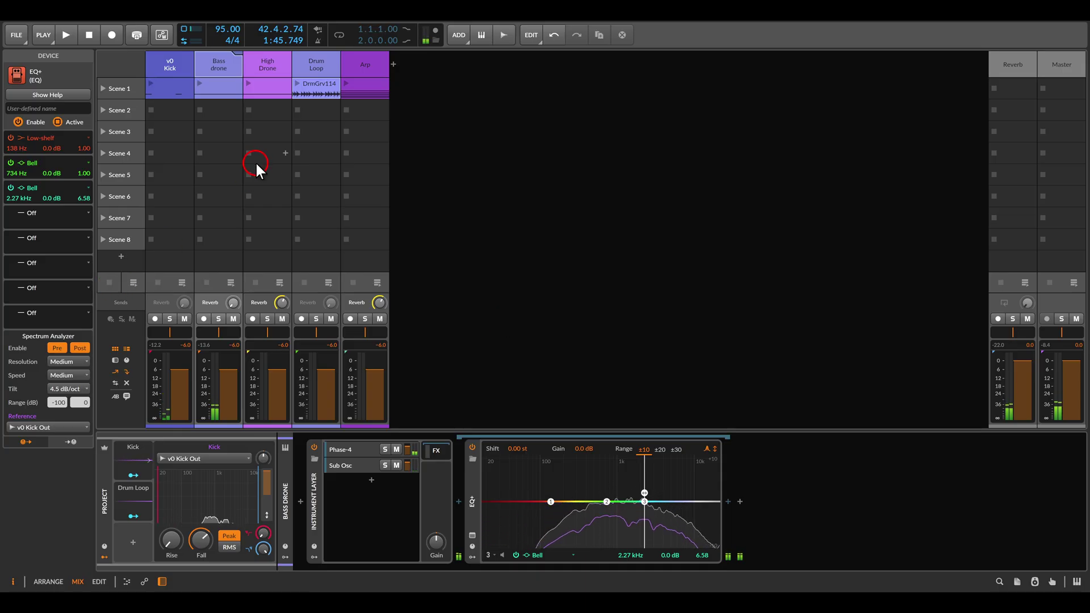
click(250, 83)
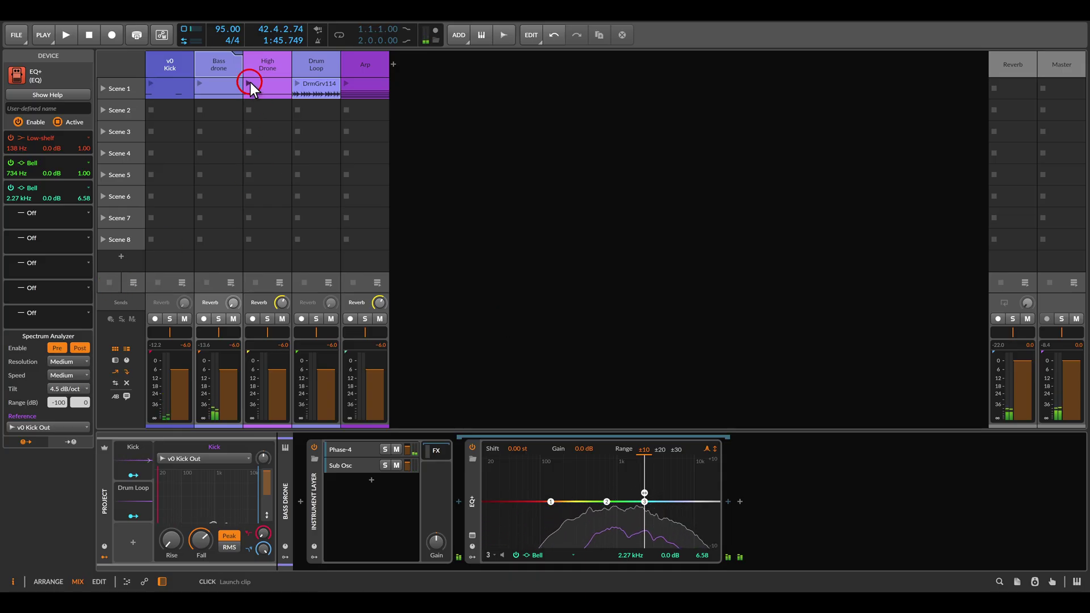
click(269, 70)
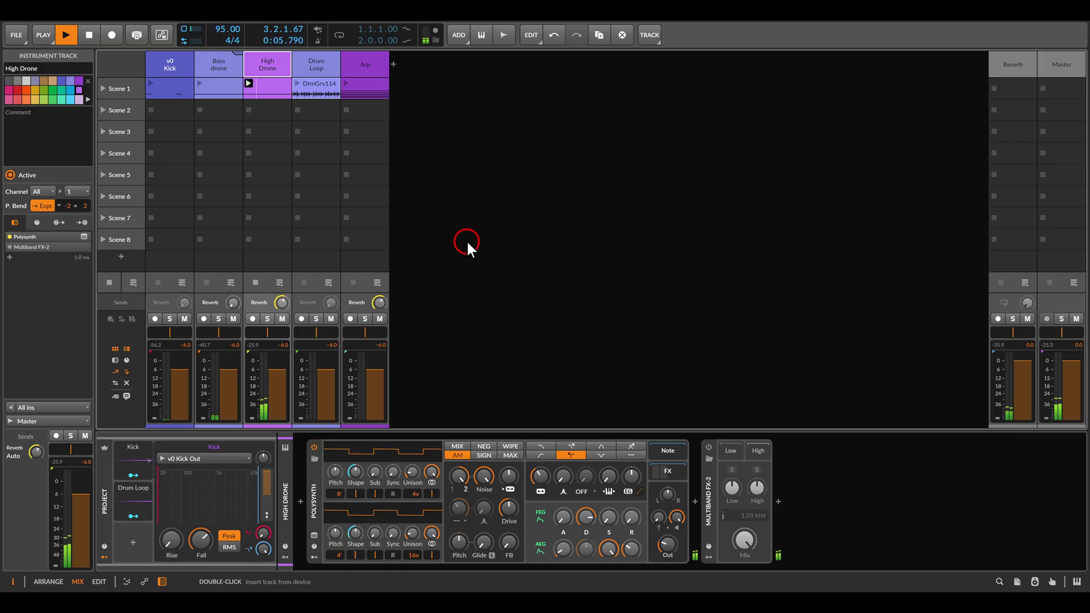
key(space)
click(108, 283)
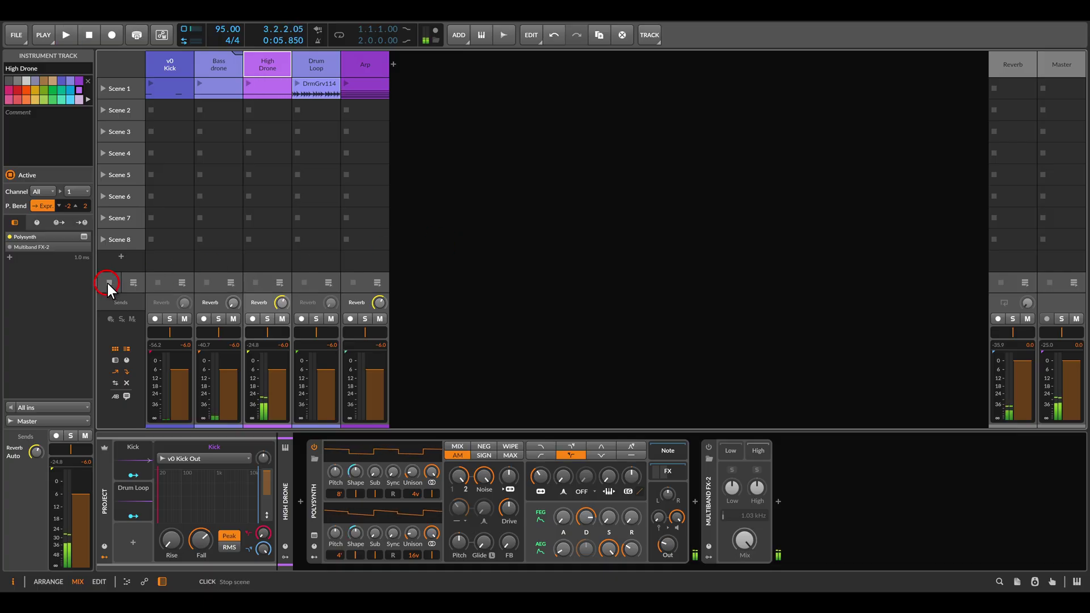
- Launch the Drum Loop clip and raise the low cut of the Drum Loop sidechain modulator
click(296, 86)
click(309, 65)
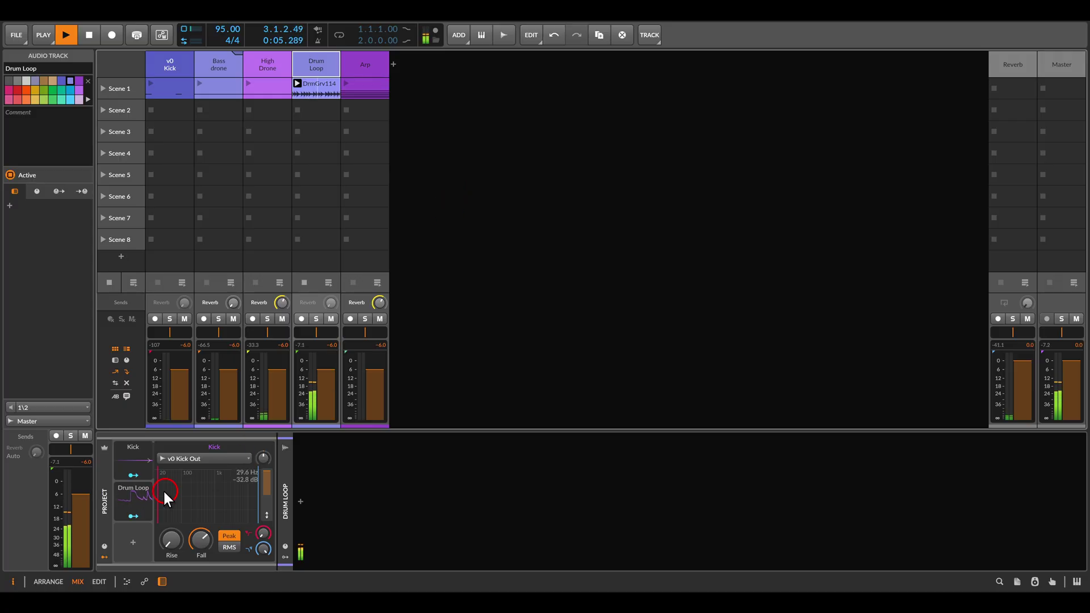
click(134, 498)
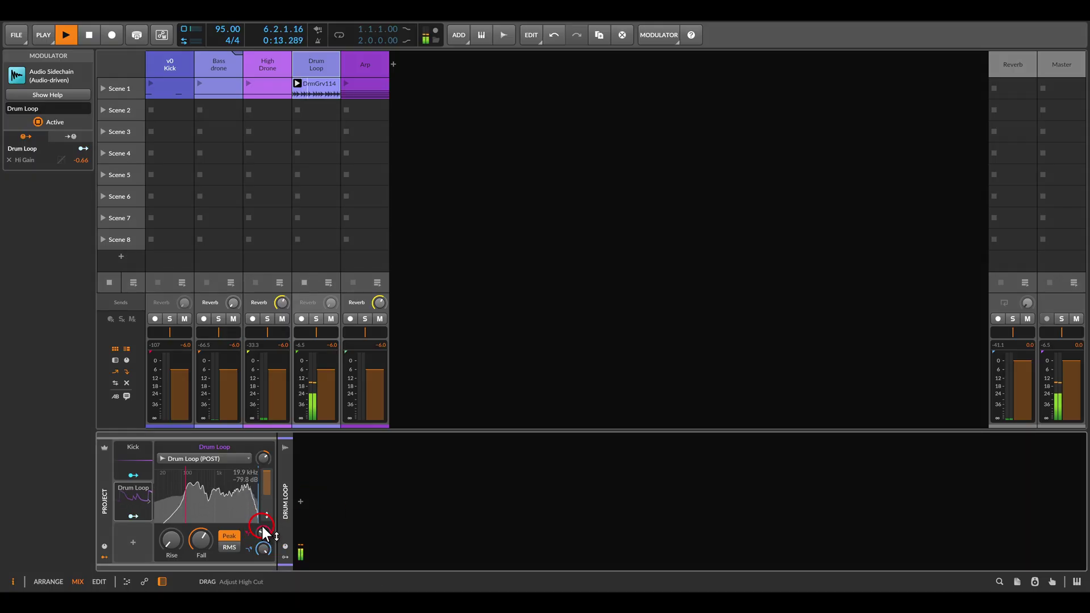
drag(261, 529, 267, 533)
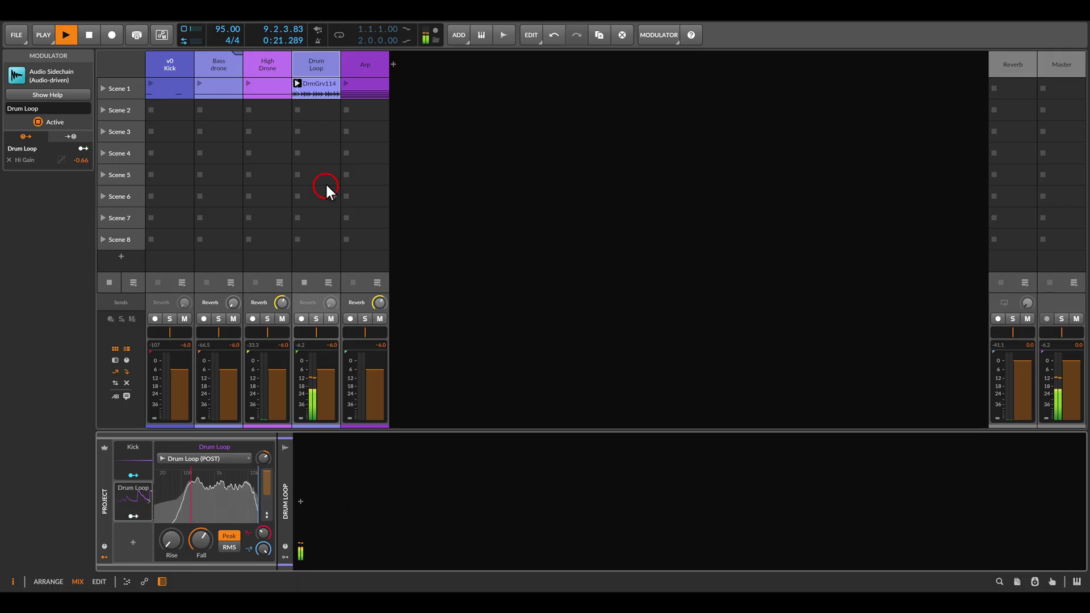
- Set the Drum Loop track's output destination to No output and stop playback
click(313, 66)
click(43, 421)
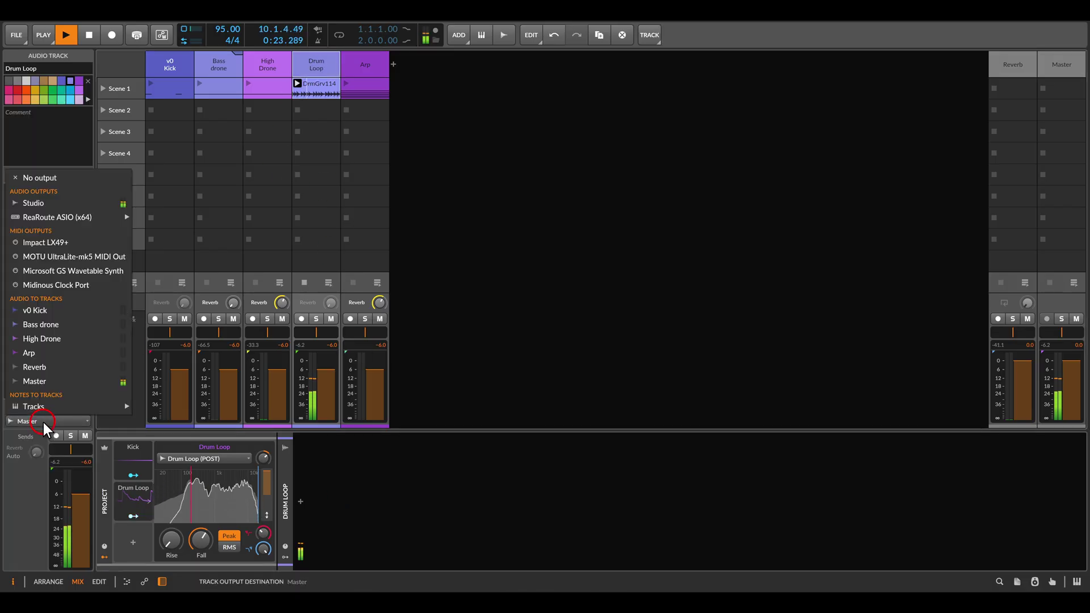
click(63, 179)
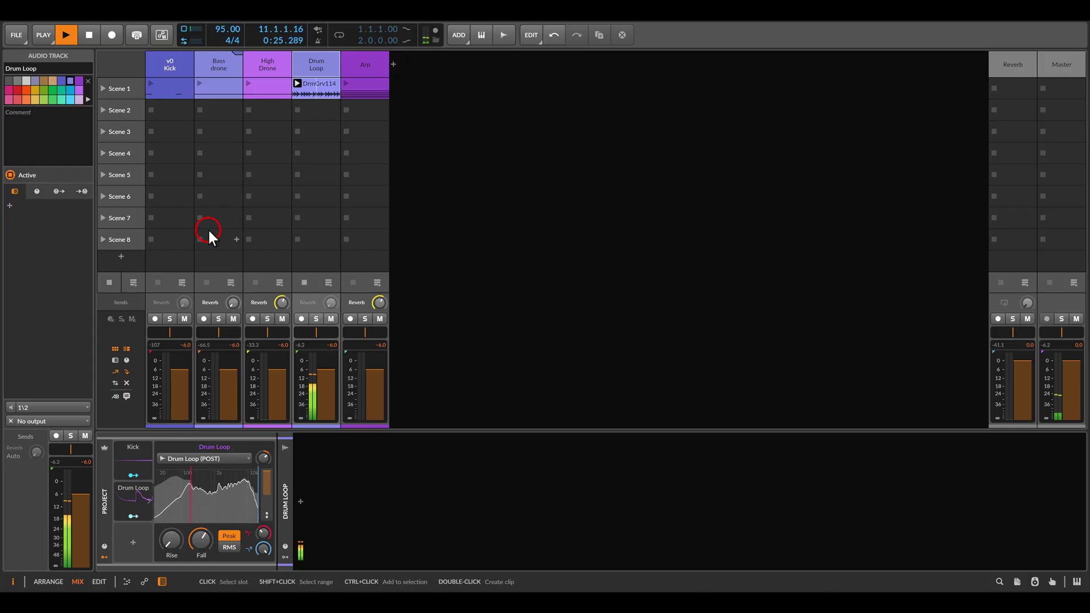
key(space)
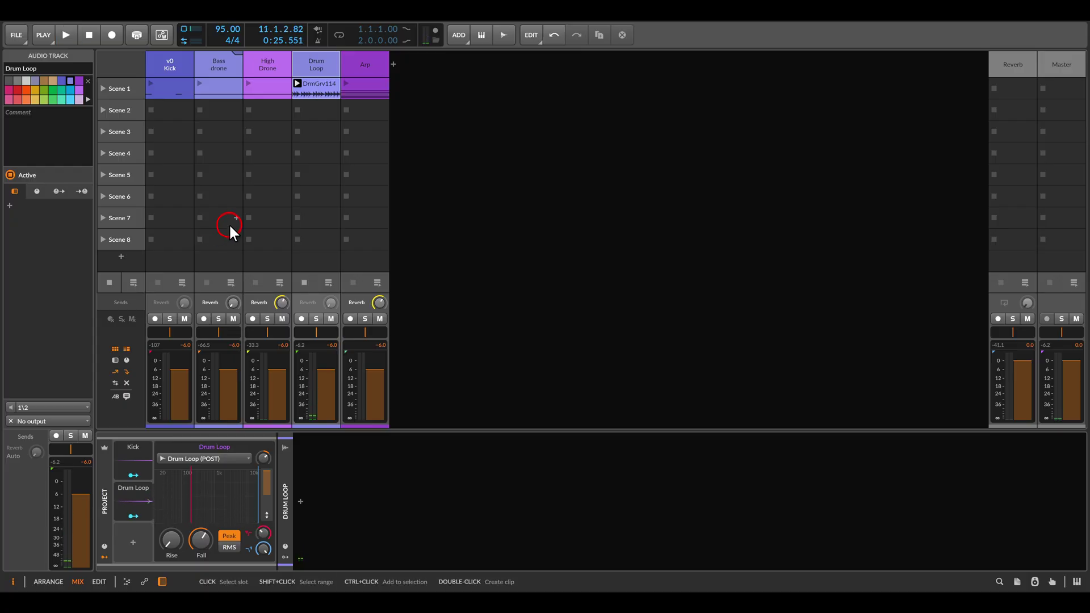
- Launch the High Drone's Scene 1 clip alongside the drum loop and select the track's Multiband FX-2 device
click(254, 72)
click(249, 84)
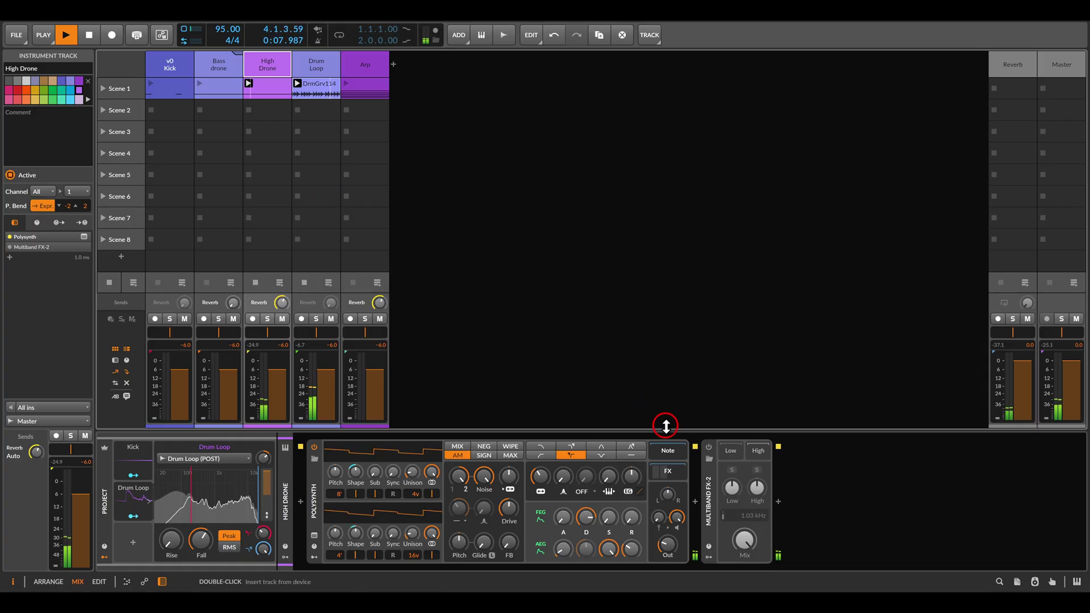
click(711, 448)
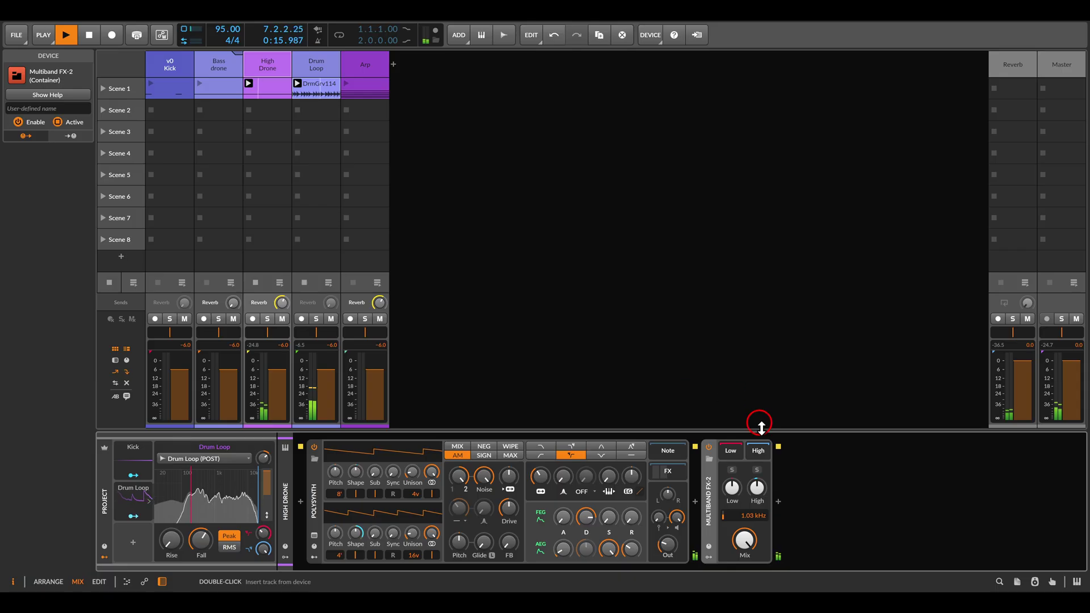
click(836, 463)
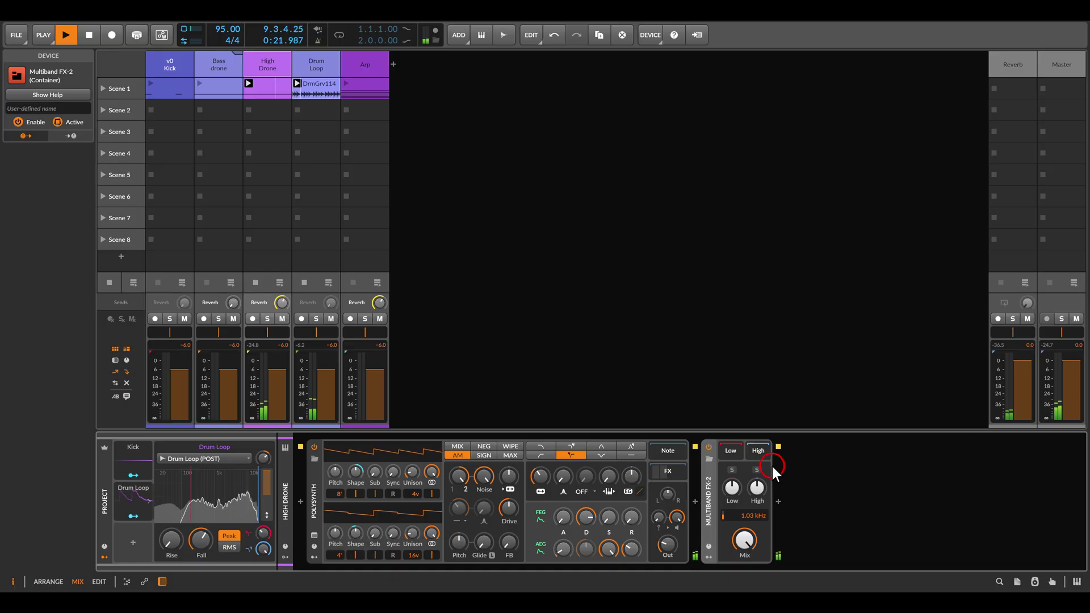
- Launch the v0 Kick clip and compare the sound with the High Drone's Multiband FX-2 disabled and enabled
click(314, 233)
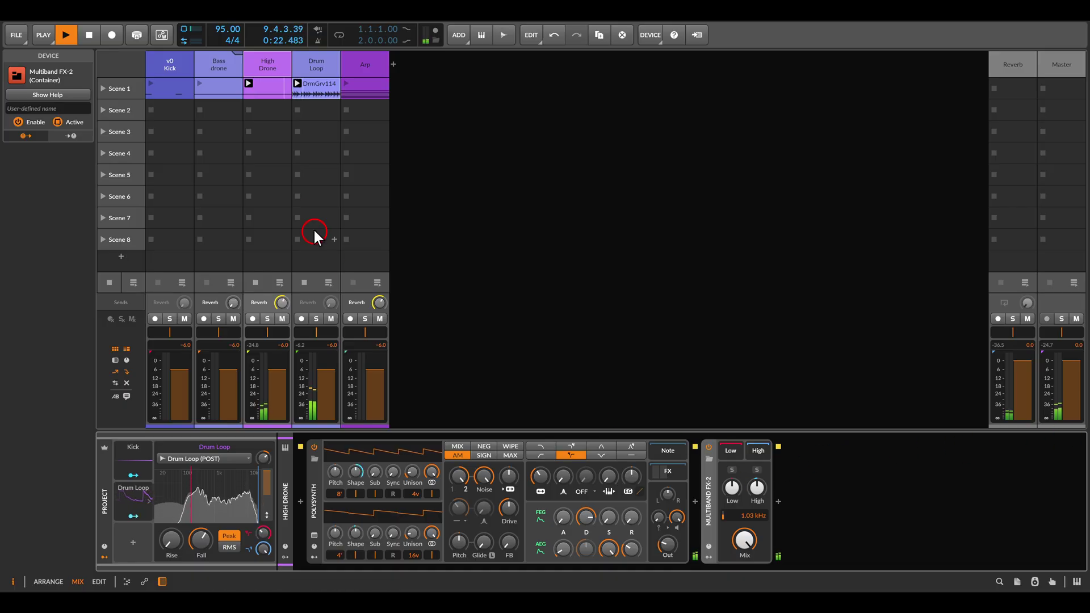
click(166, 90)
click(531, 254)
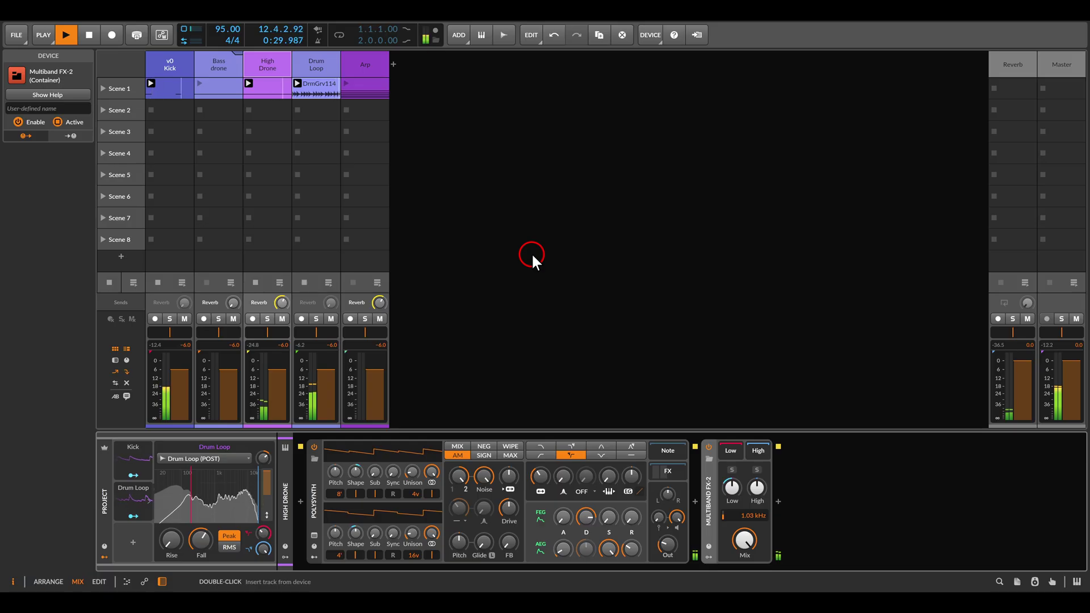
click(708, 447)
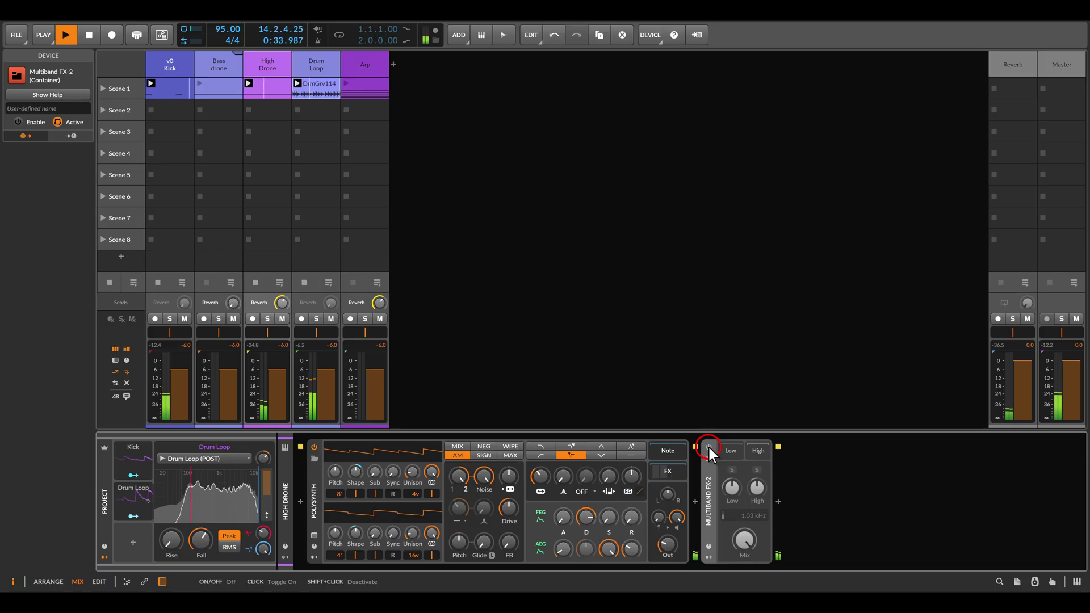
click(708, 447)
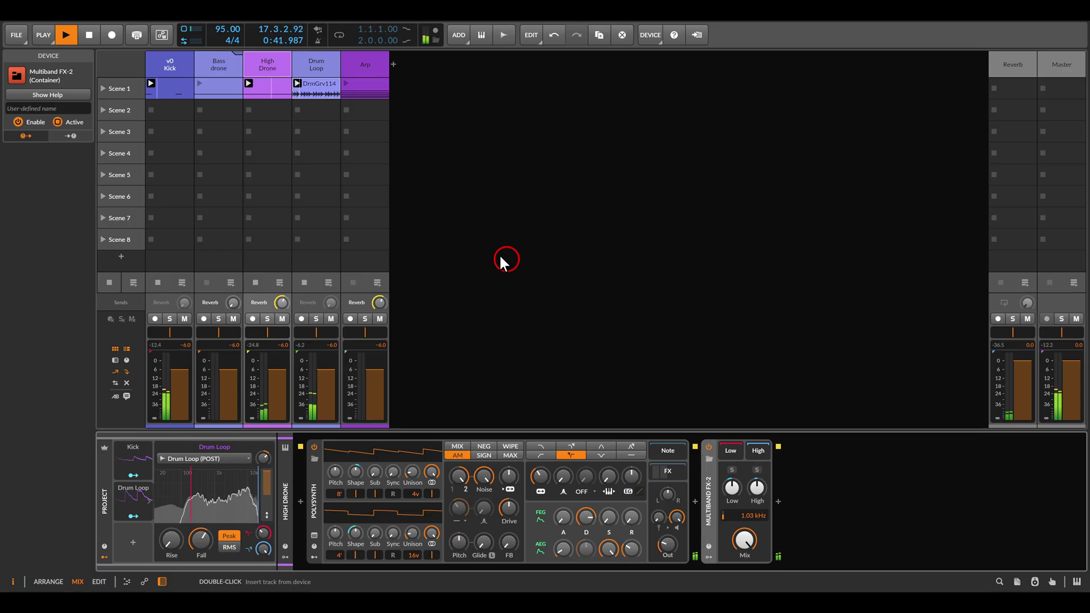
- Launch the Bass drone and Arp clips in Scene 1 and inspect the Arp track's Multiband FX-2 device
click(201, 88)
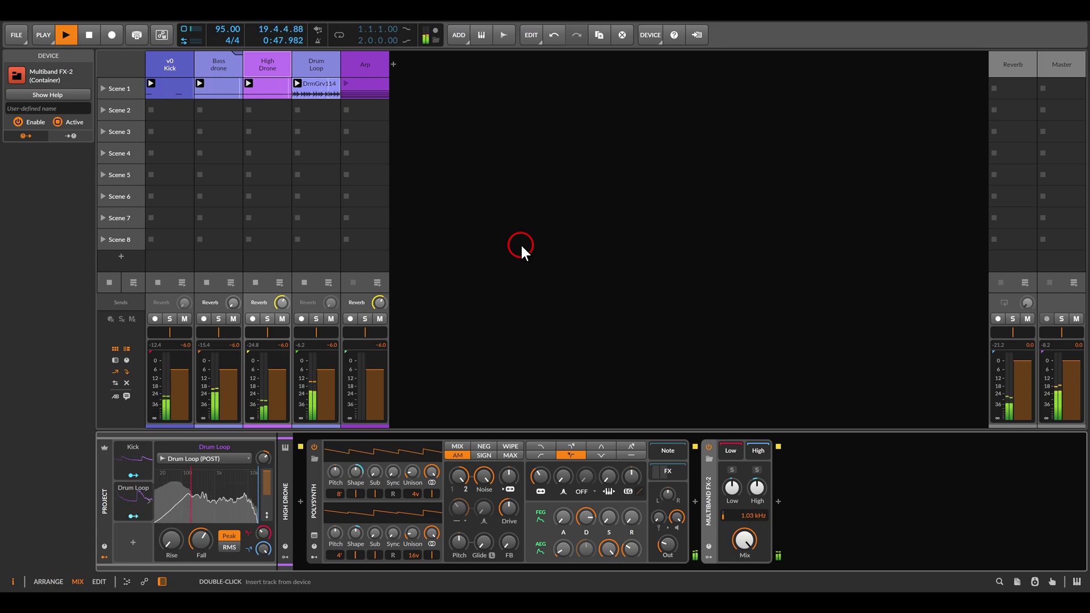
click(363, 63)
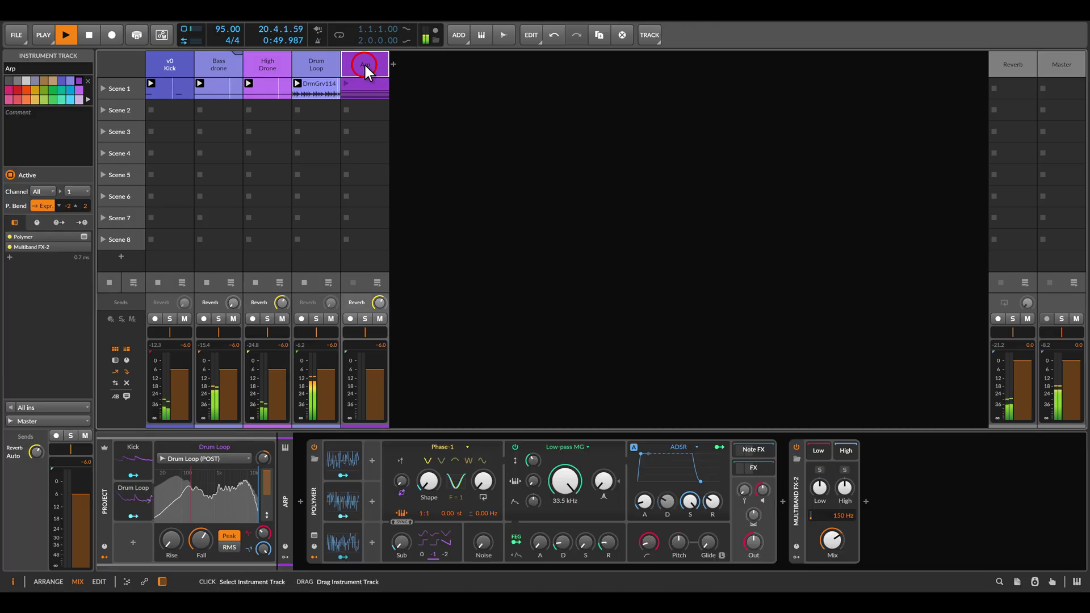
click(797, 494)
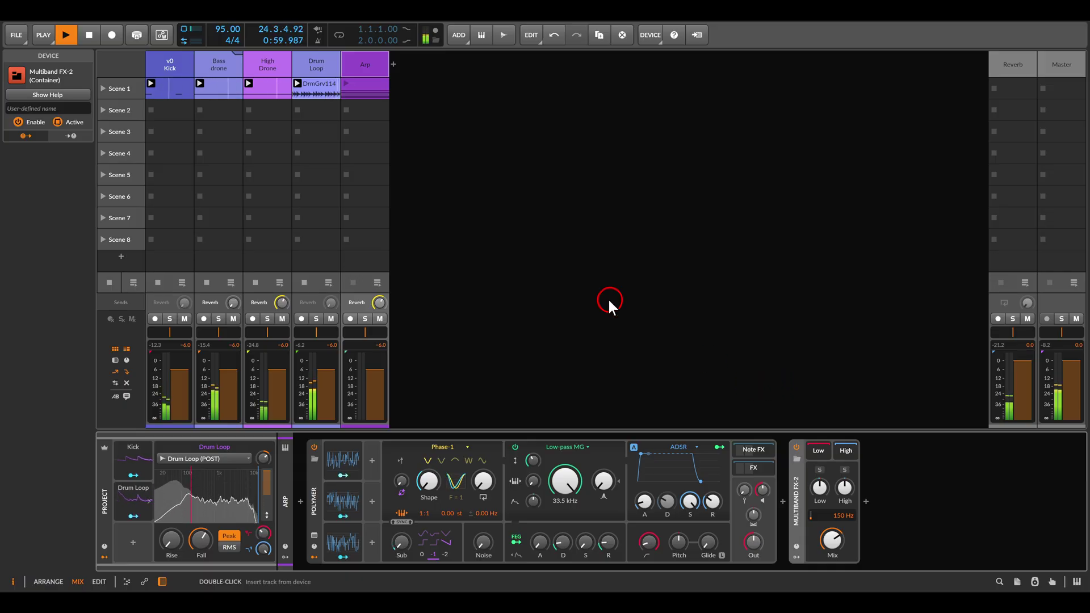
click(347, 83)
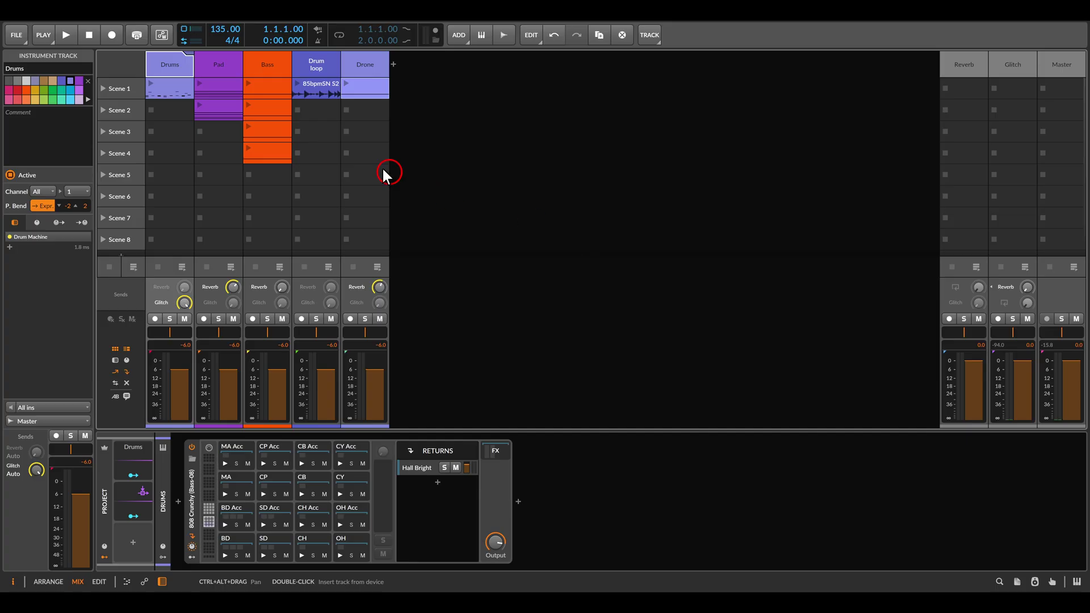
- In the 135 BPM project, launch the Drums and Pad clips in Scene 1 and open the Drums sidechain modulator
click(151, 83)
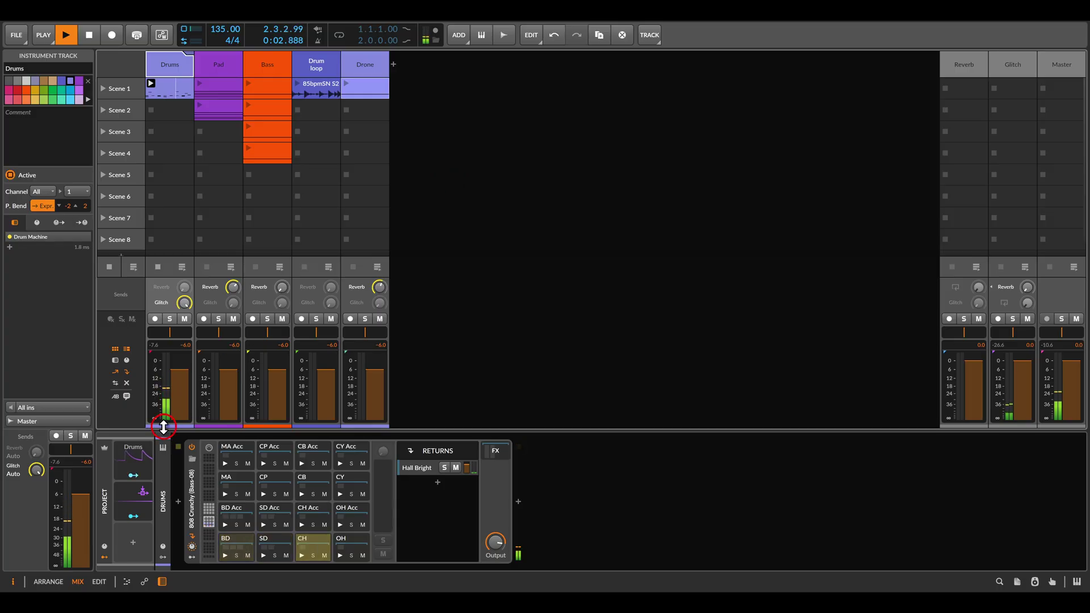
click(132, 449)
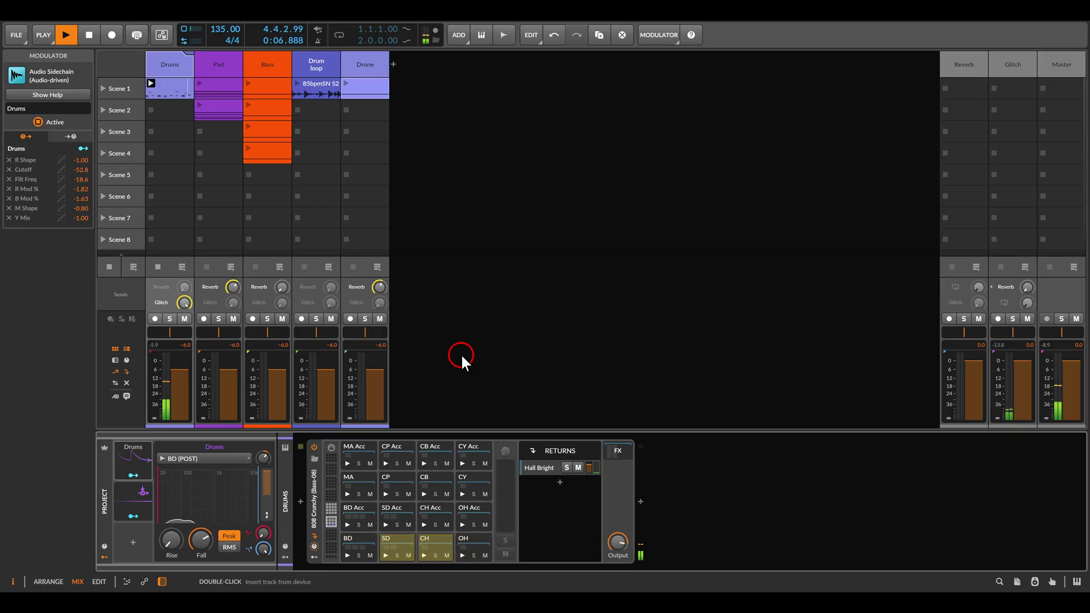
click(199, 82)
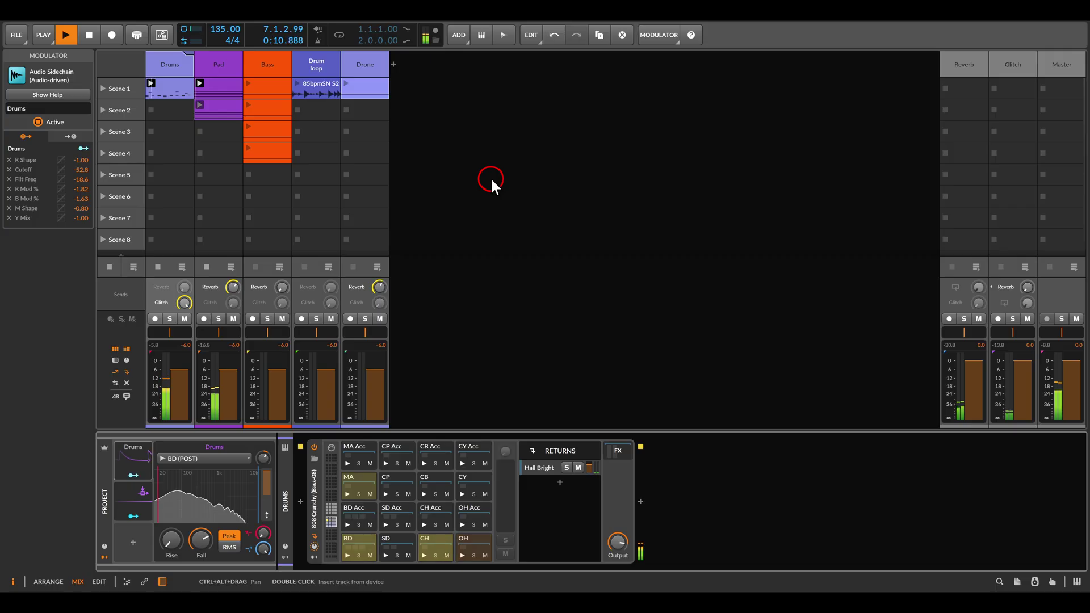
- Show the Pad track's devices and inspect the Drums modulator's mapping on the Polymer filter cutoff
click(218, 65)
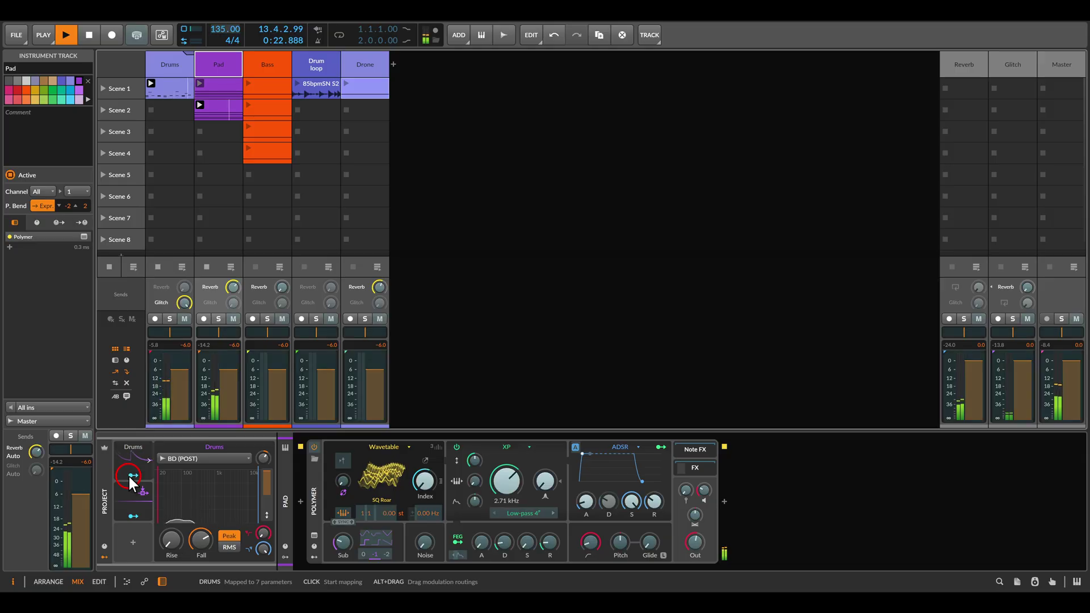
drag(128, 477, 496, 477)
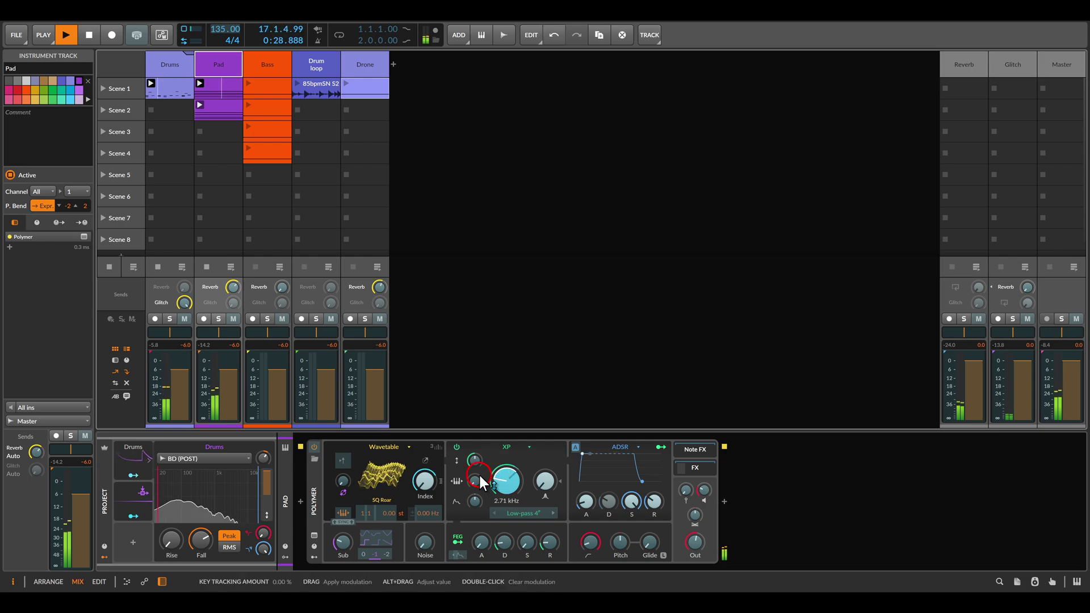
click(141, 476)
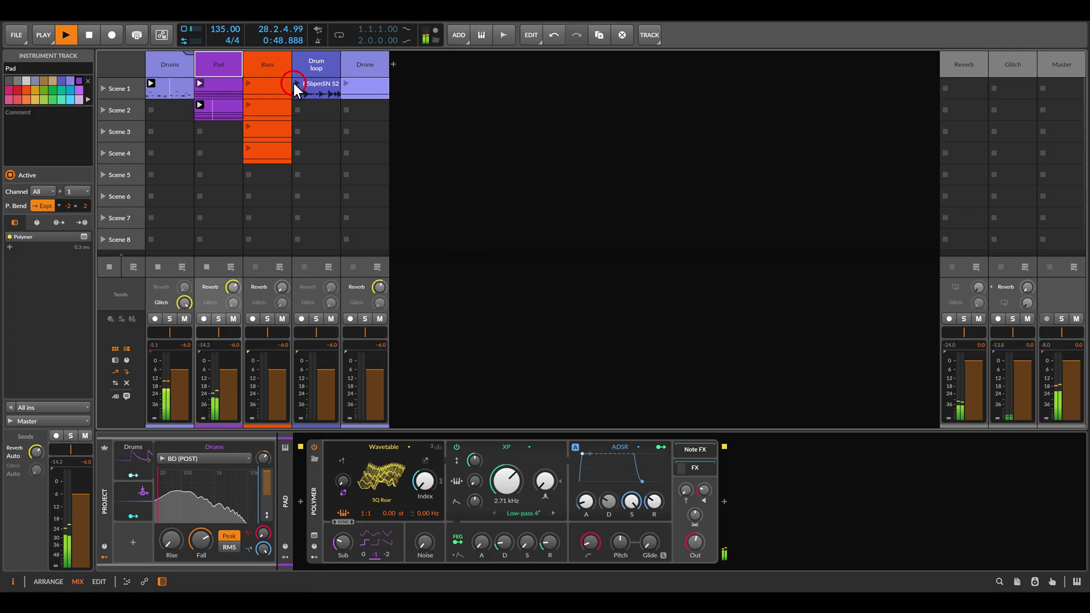
- Show the Bass track's Phase-4 device and launch its clip in Scene 1
click(271, 63)
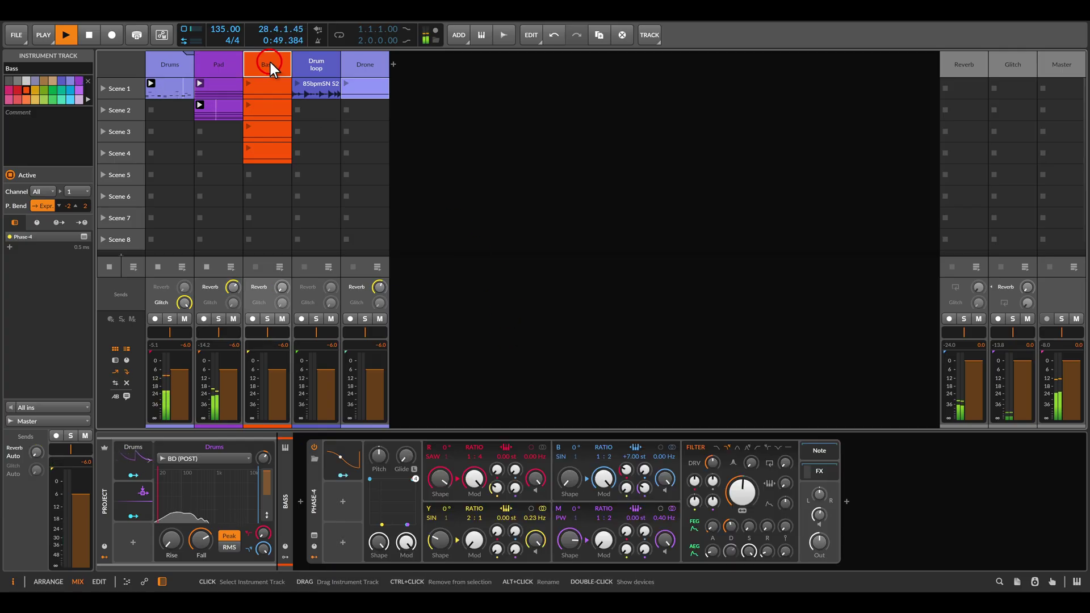
click(247, 83)
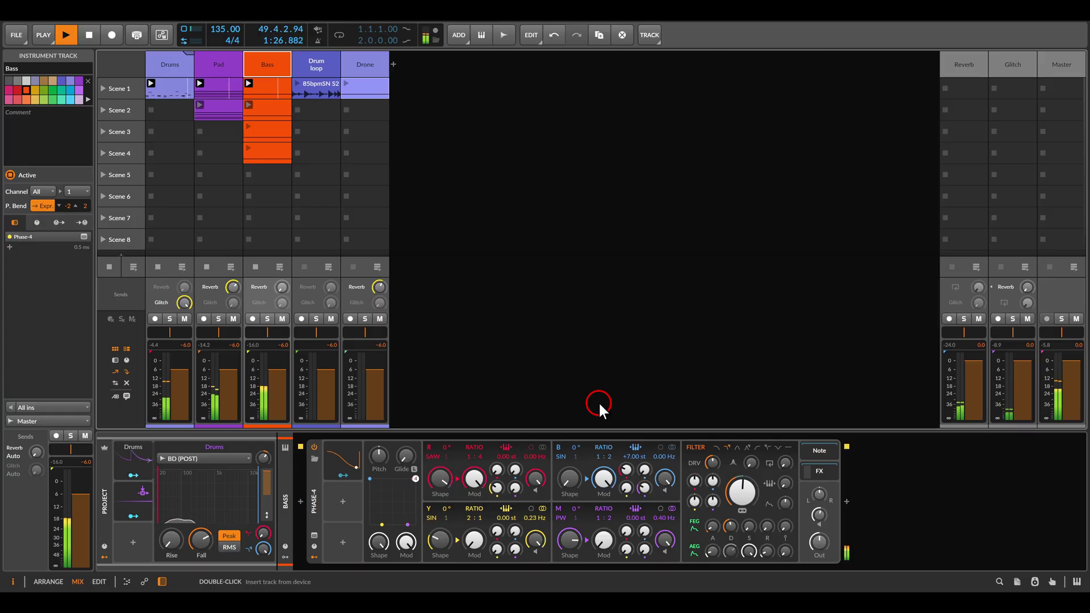
- Show the Drum loop track's devices, solo the track and open the project-level Audio Sidechain 2 modulator
click(315, 63)
click(313, 317)
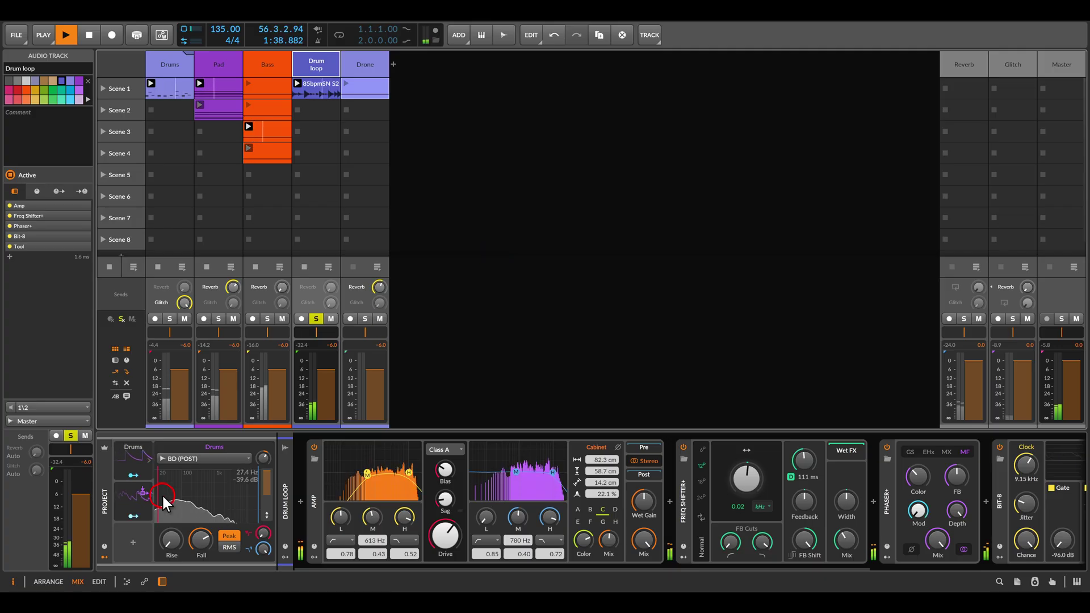
click(135, 498)
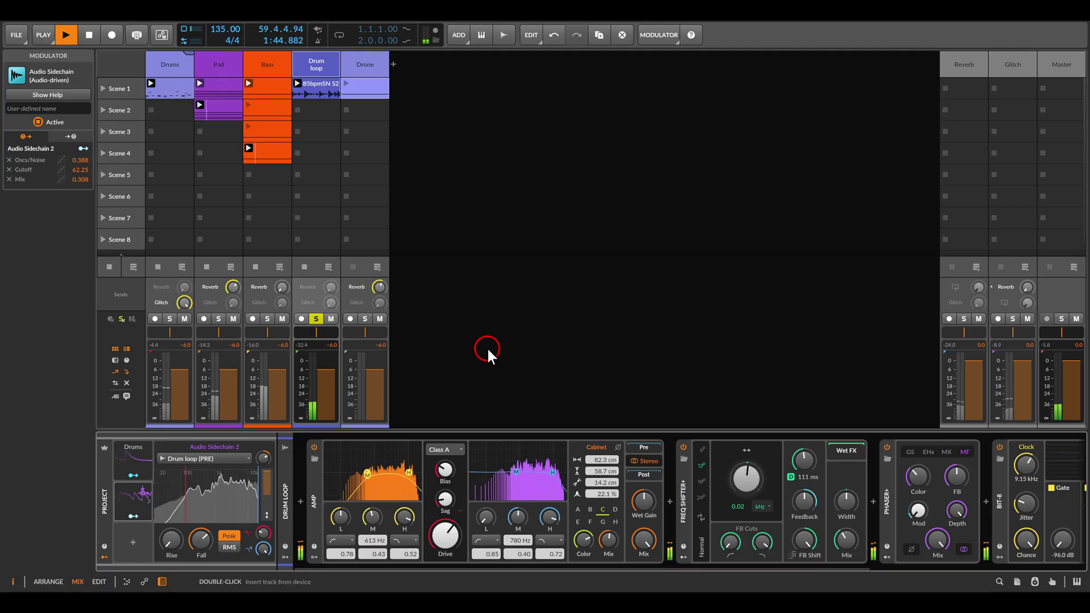
- Launch the Drone clip in Scene 1, solo the Drone track and show its devices
click(347, 83)
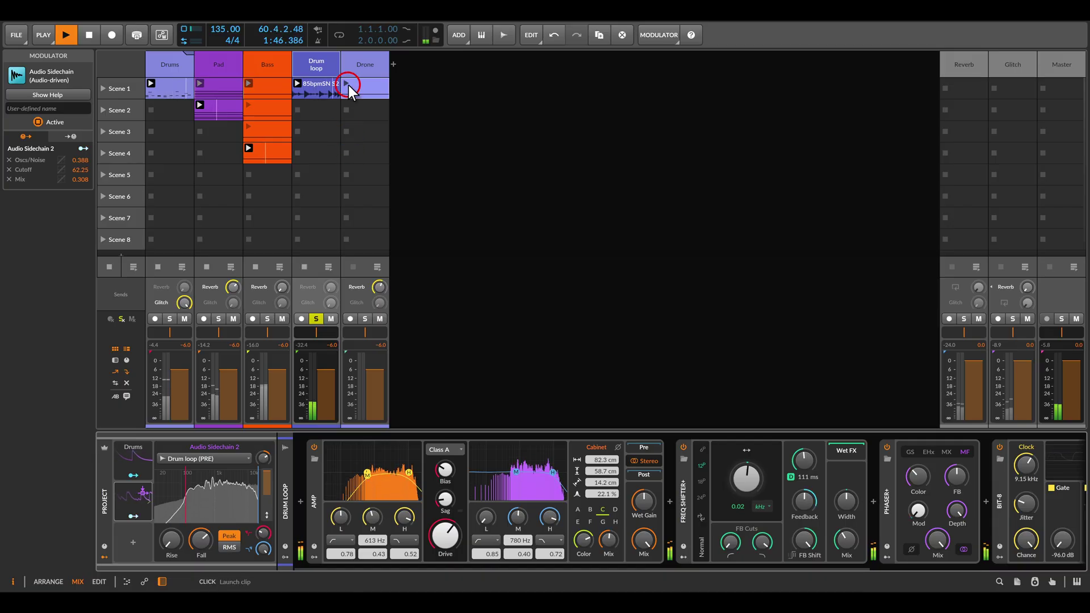
click(365, 320)
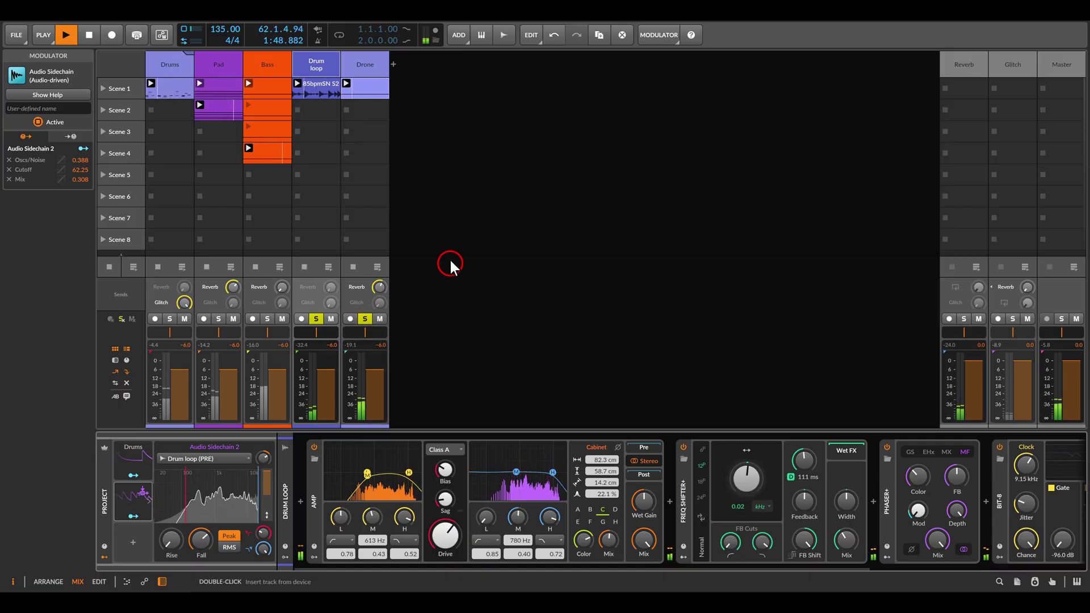
click(370, 66)
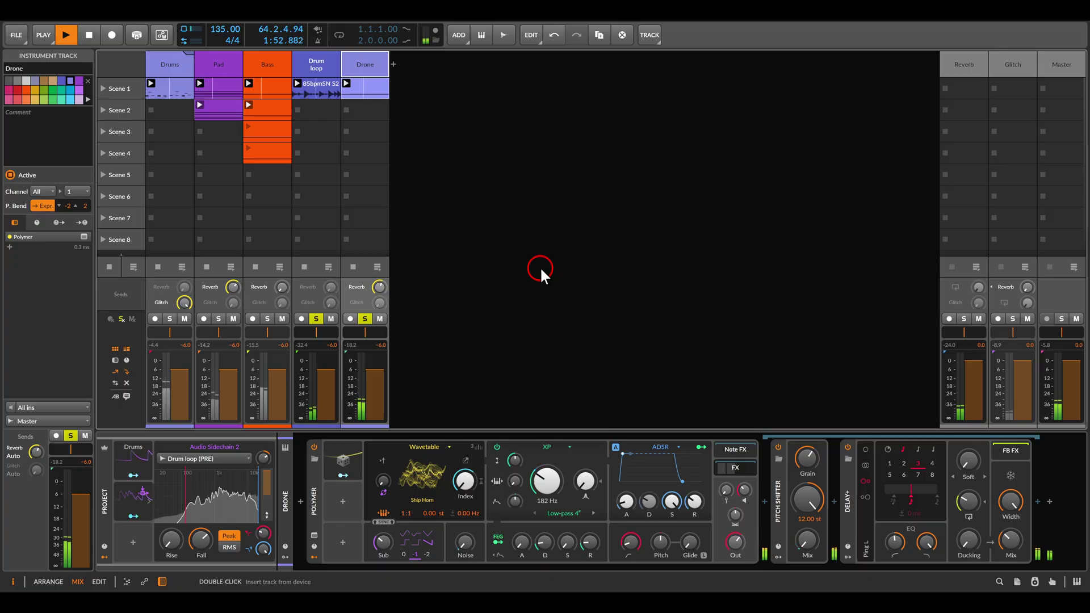
- With only the Drone soloed, compare Audio Sidechain 2 deactivated and active while setting the Polymer cutoff to 149 Hz
click(316, 318)
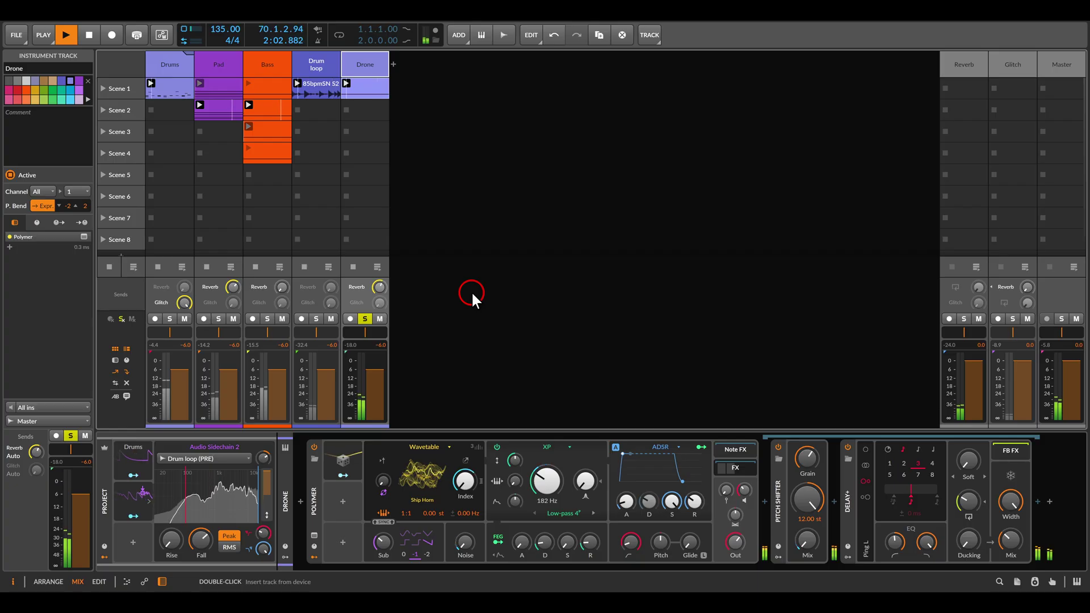
click(134, 499)
click(39, 121)
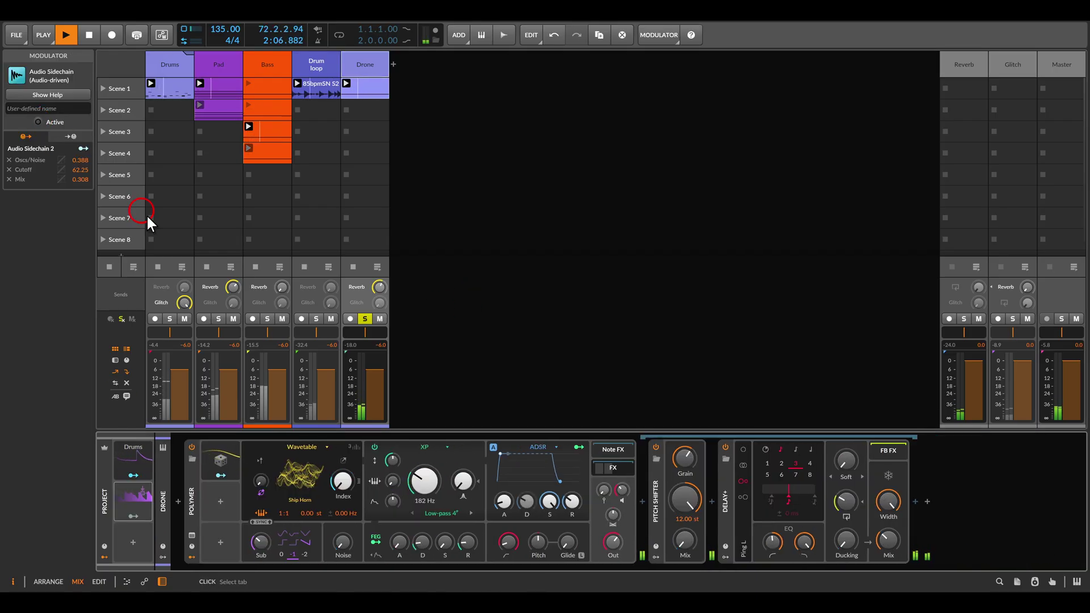
drag(423, 482, 423, 449)
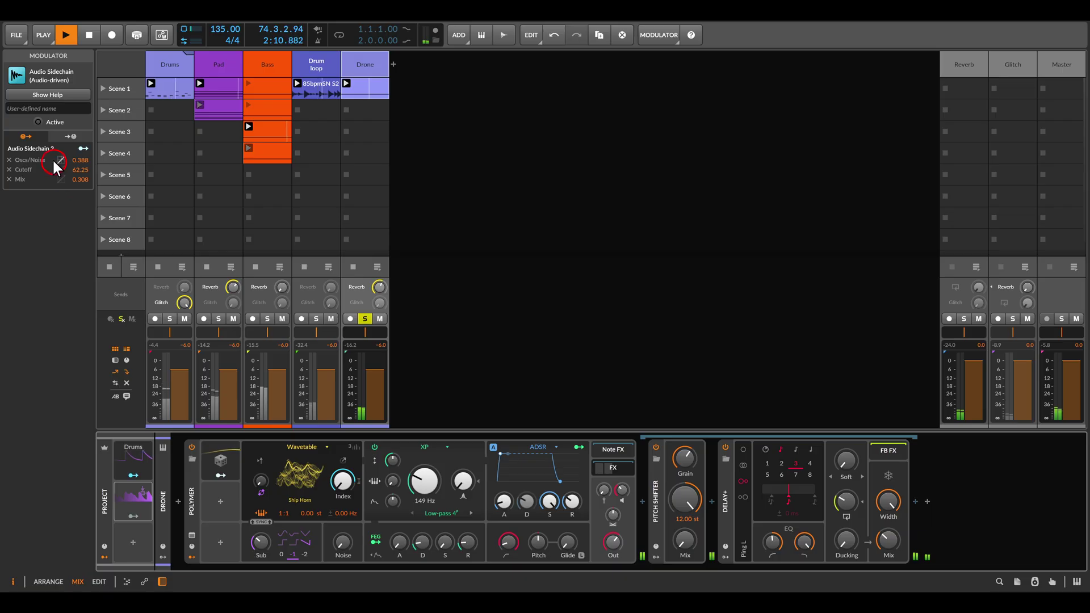
click(35, 122)
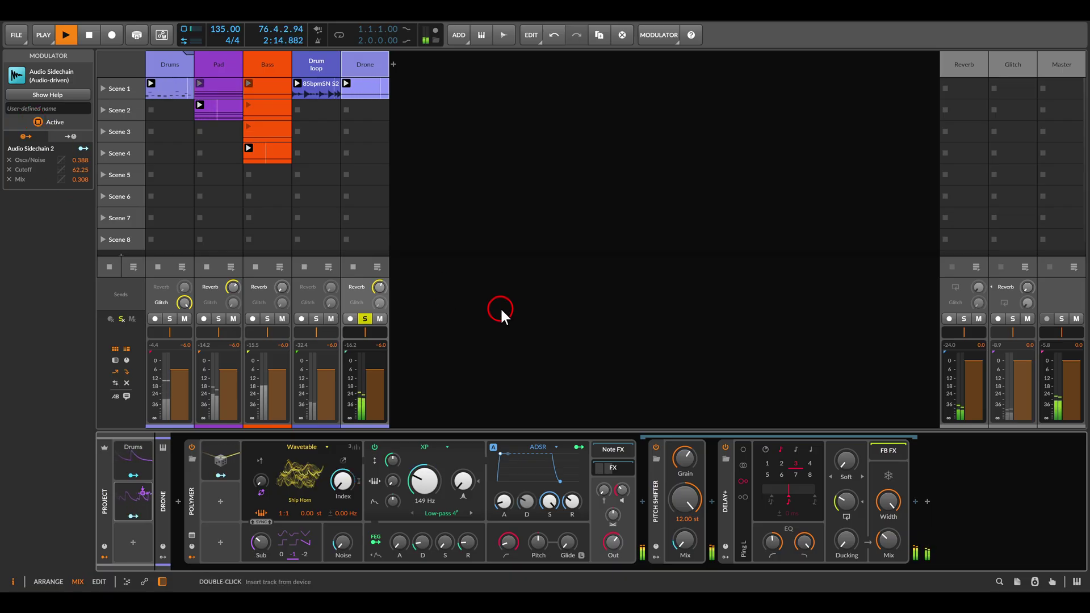
click(365, 319)
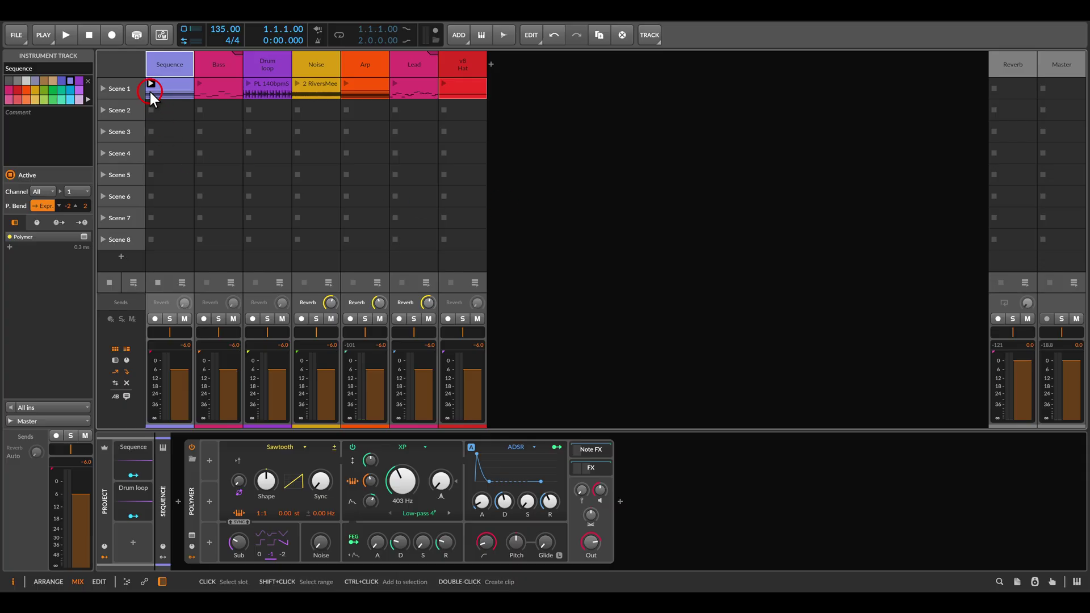
- In the project with the Sequence track, show the Polymer's FX chain and open the Sequence sidechain modulator
click(574, 467)
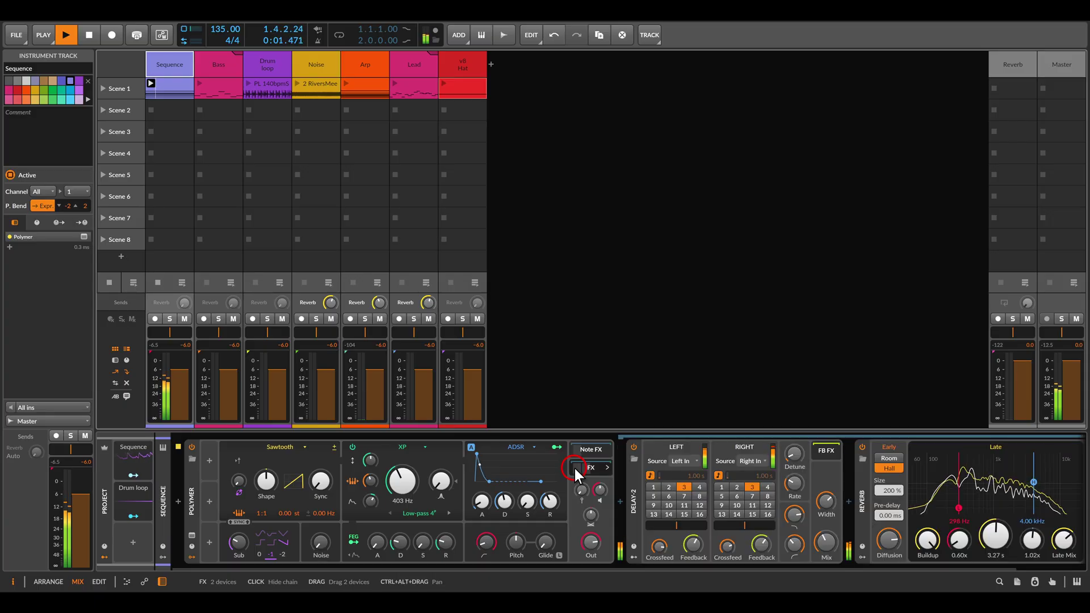
scroll(623, 515, right, 2)
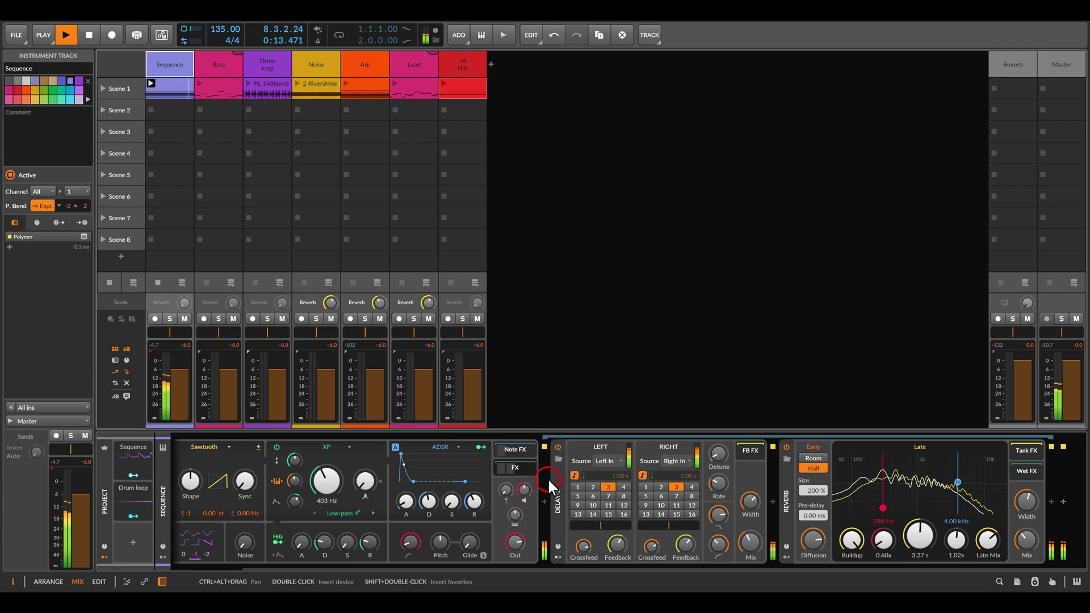
drag(342, 487, 136, 463)
click(215, 476)
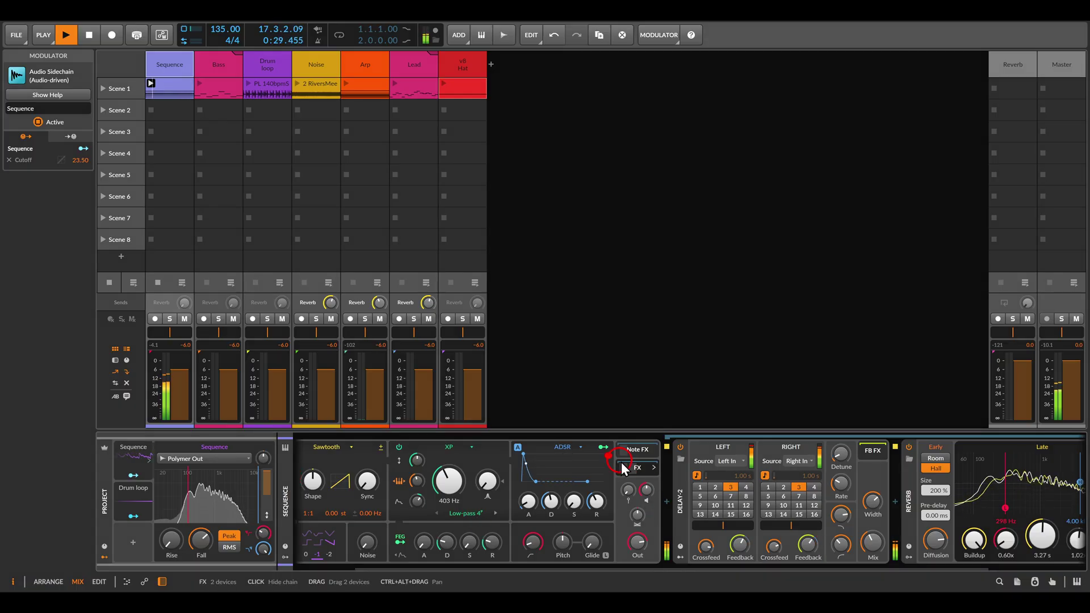
- Move Delay-2 and Reverb together out of the Polymer's FX chain into the Sequence track's chain after the Polymer
scroll(674, 478, right, 3)
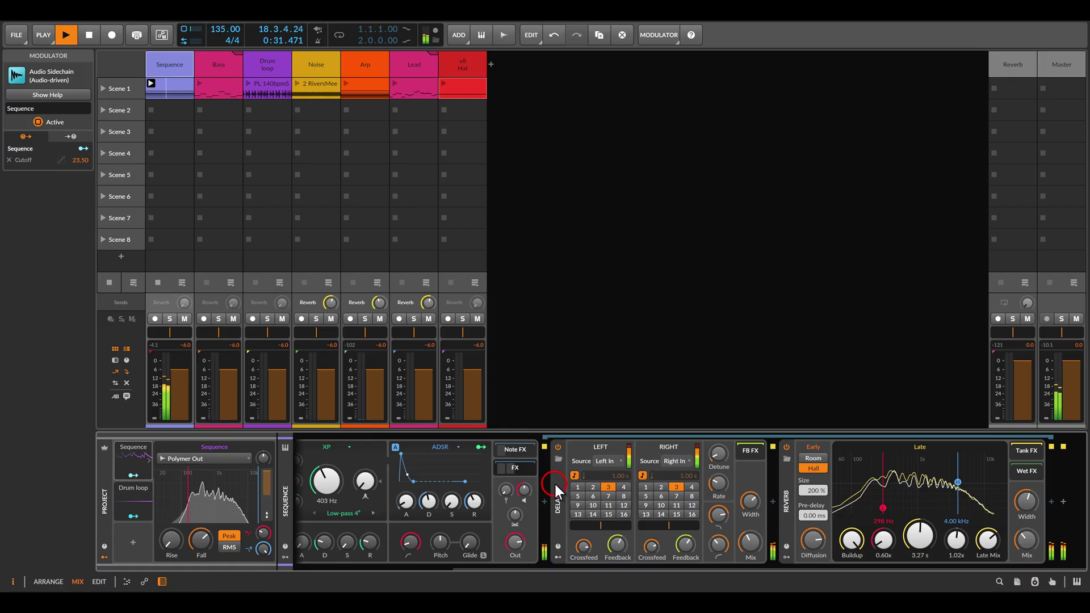
click(554, 482)
shift+click(783, 481)
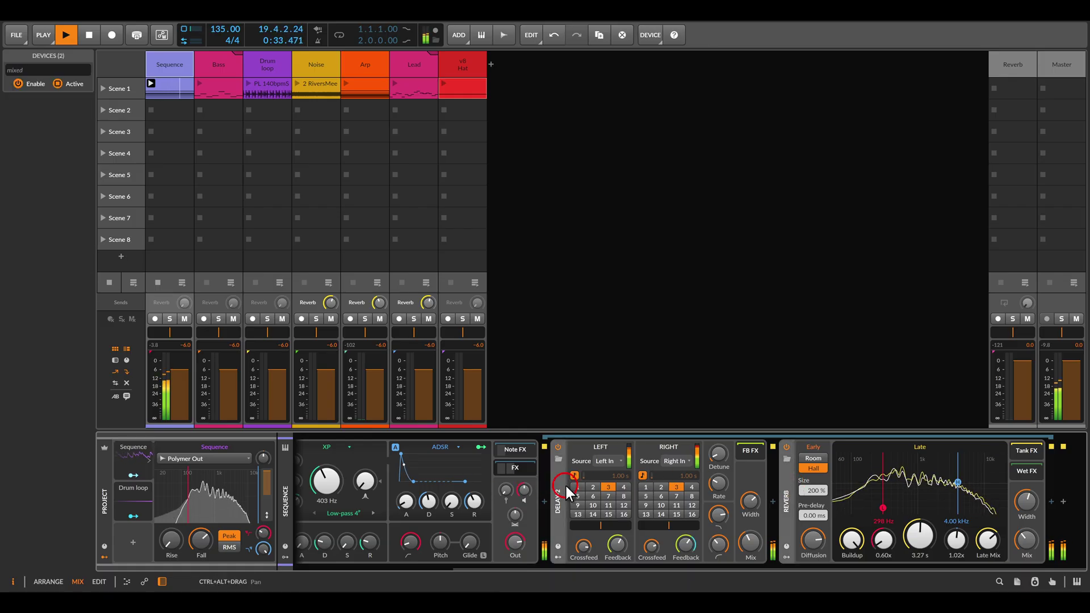
drag(565, 484, 538, 495)
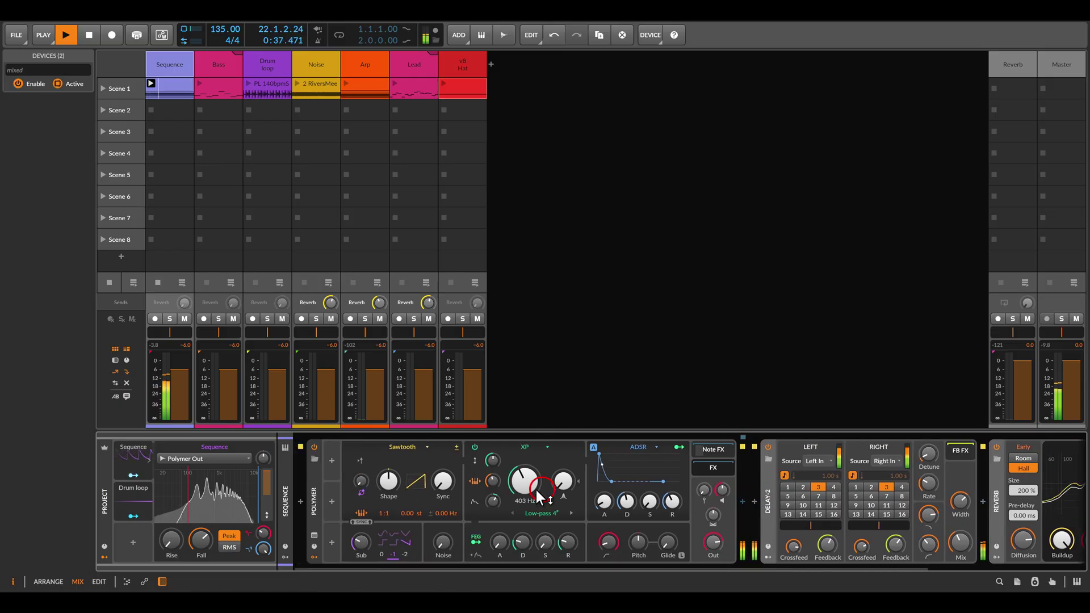
- Map the Sequence modulator to the Delay-2 Mix by -0.28 and to the Reverb Mix by -0.33
drag(97, 438, 162, 474)
drag(256, 466, 258, 477)
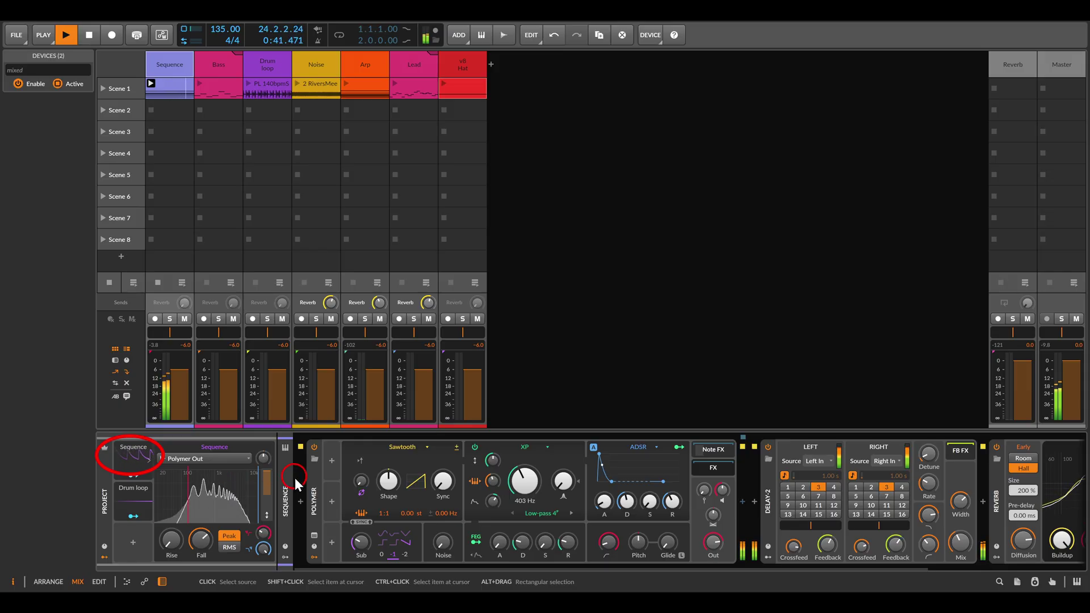
mouse_move(468, 479)
mouse_down()
mouse_move(522, 496)
mouse_move(377, 494)
mouse_up()
click(731, 518)
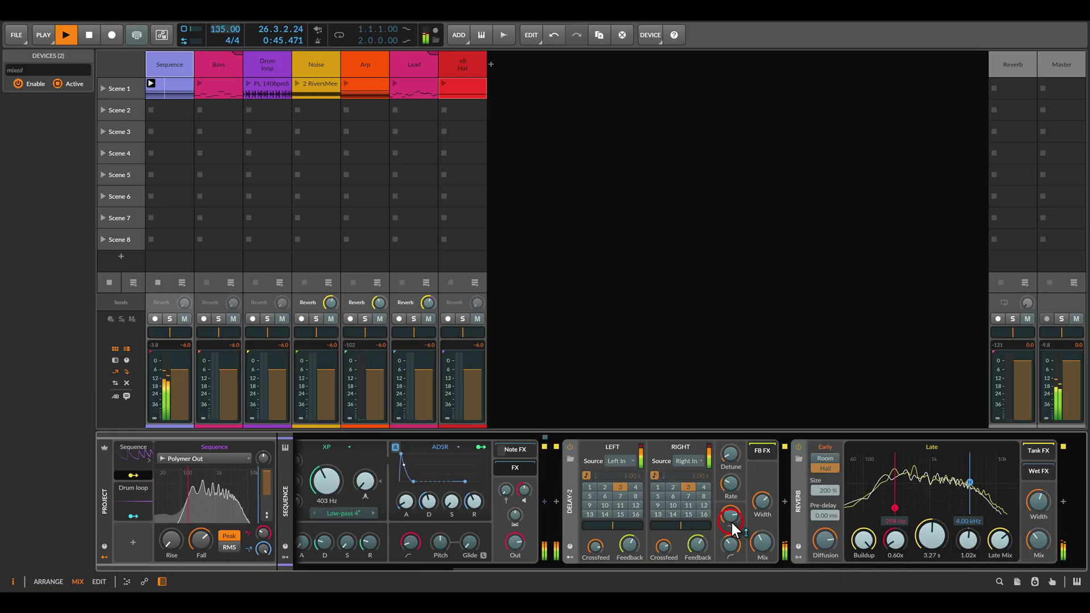
drag(763, 541, 763, 553)
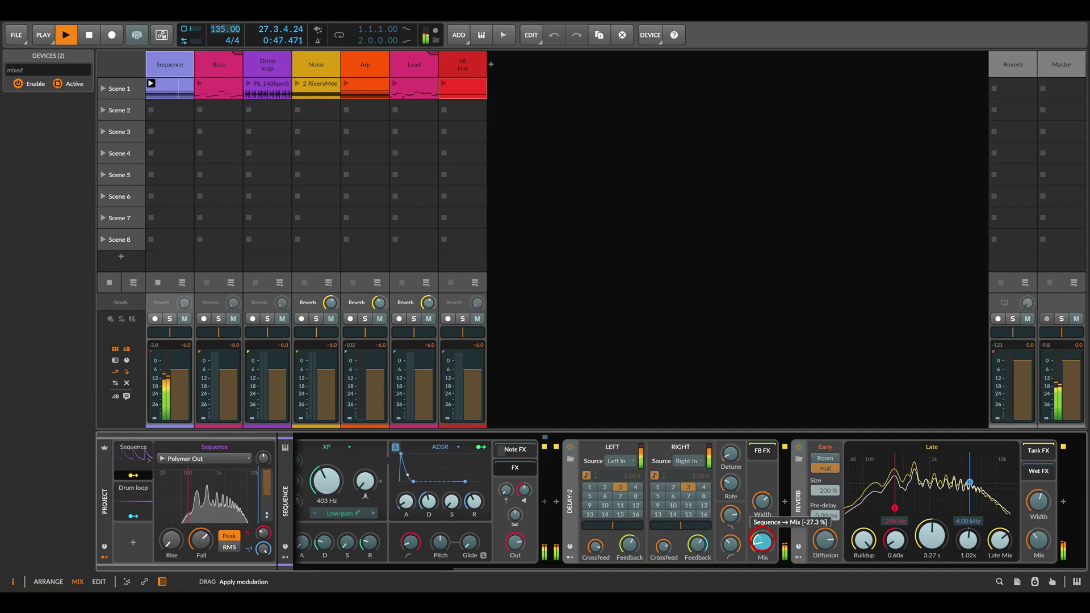
drag(1038, 537, 1031, 537)
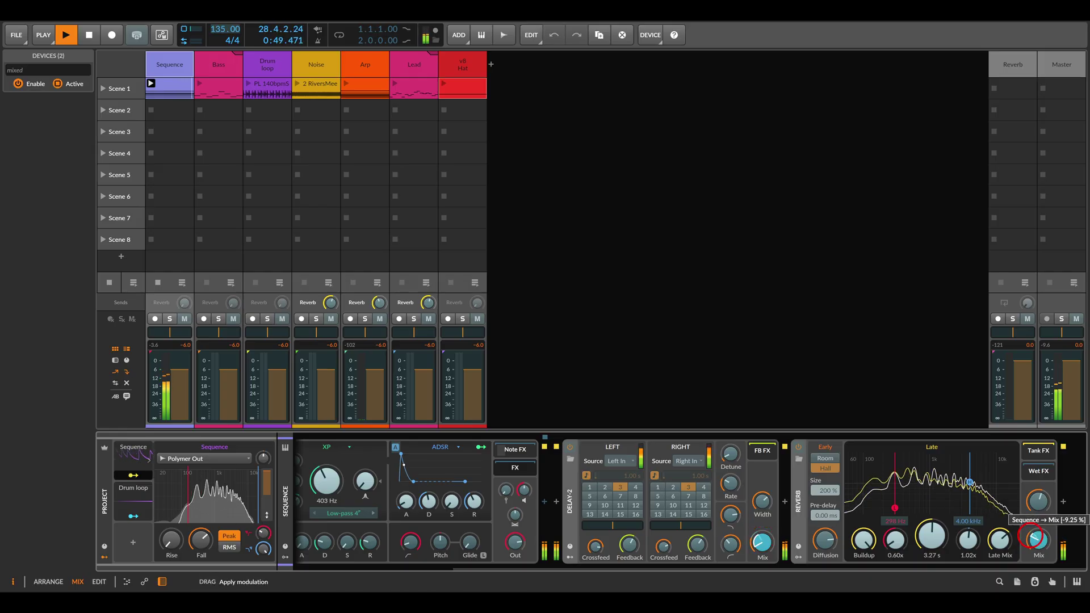
click(737, 535)
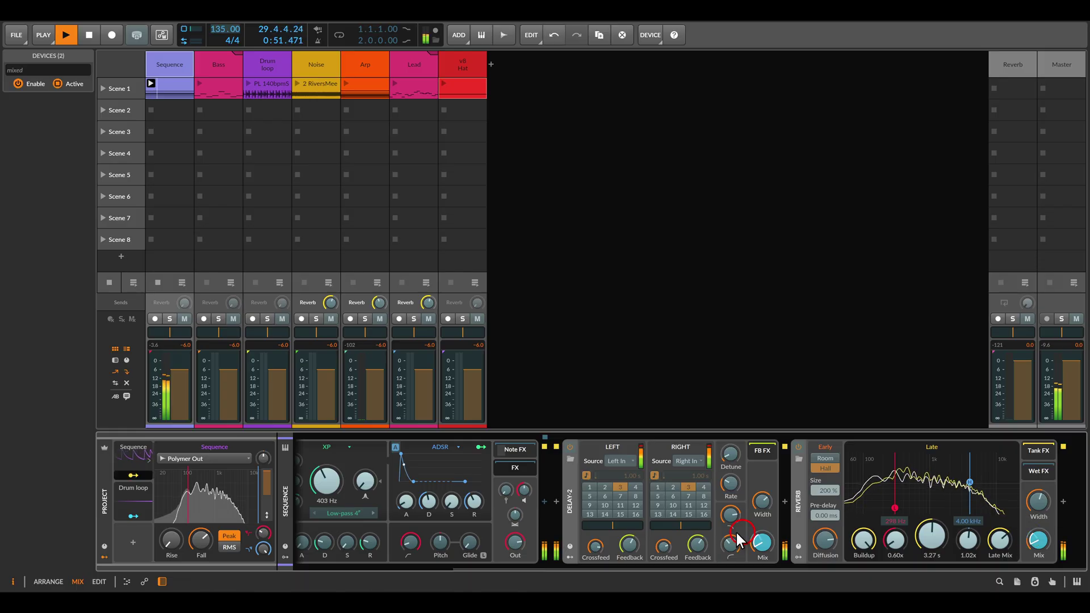
click(137, 475)
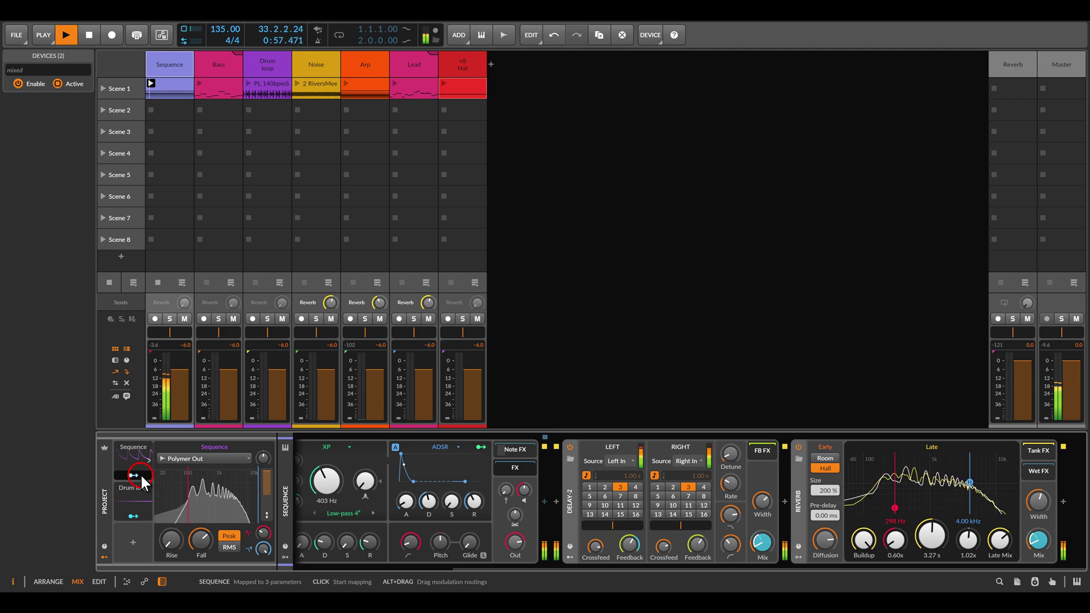
- Compare the sound with the Sequence modulator deactivated and active, leaving it active
click(149, 461)
click(37, 120)
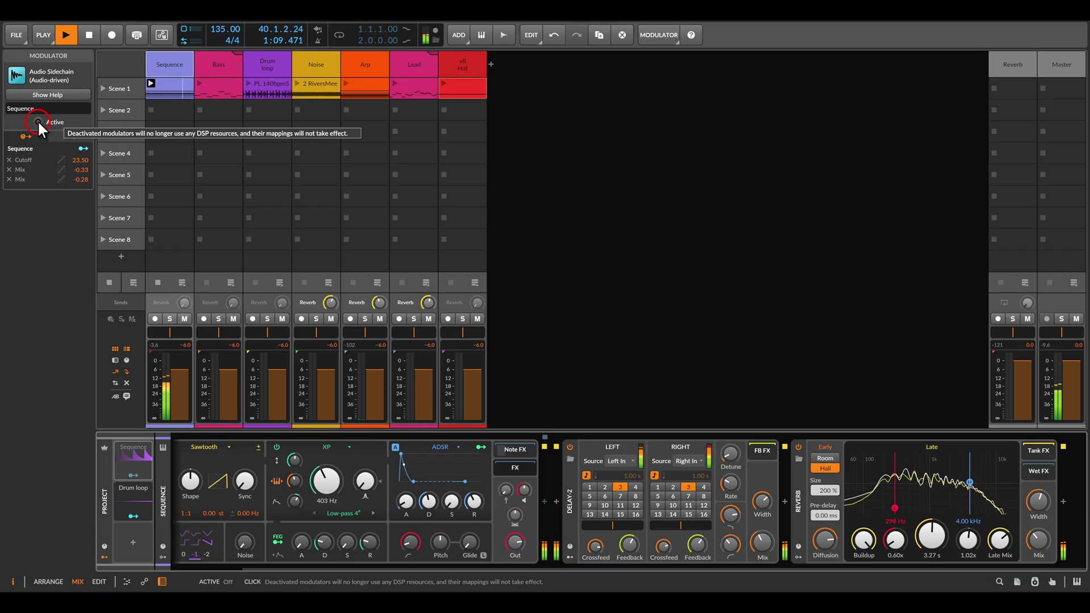
click(38, 121)
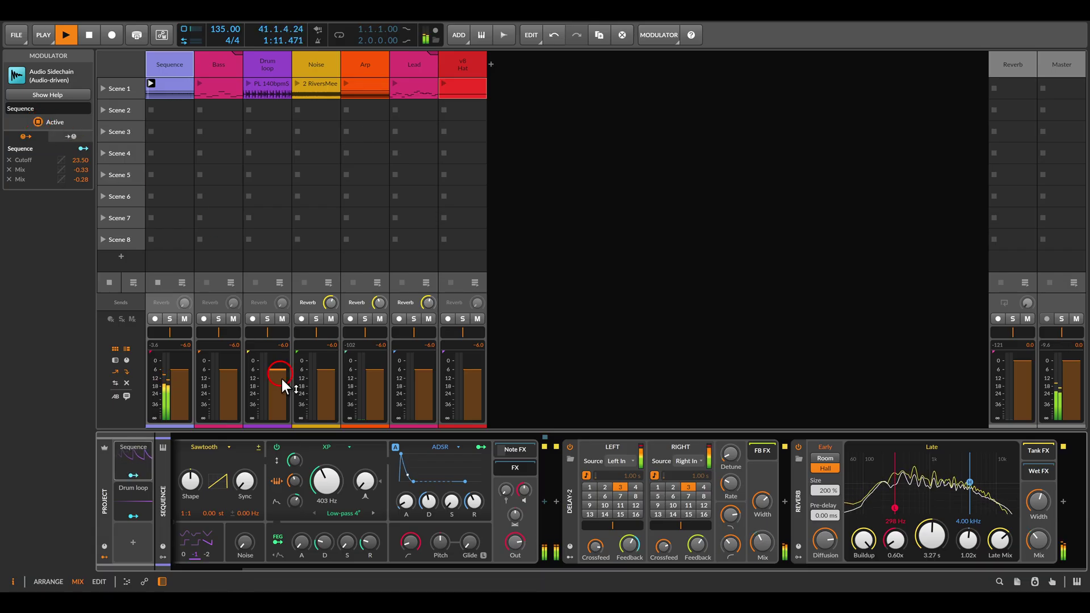
click(286, 464)
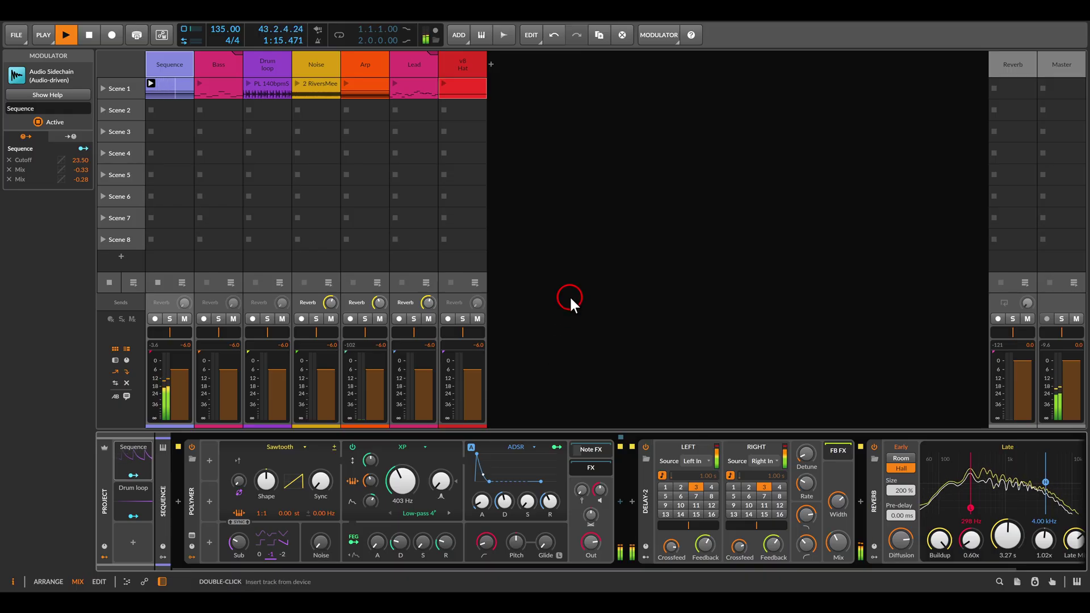
- Insert a Delay+ after the Reverb on the Sequence track and raise its Ducking amount
scroll(857, 494, down, 2)
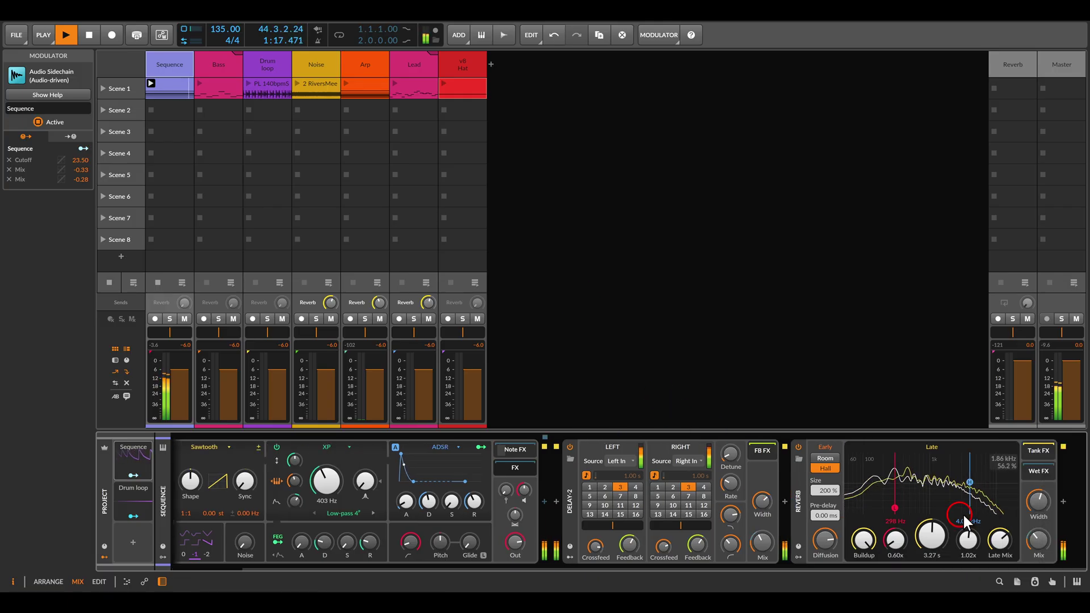
click(1064, 503)
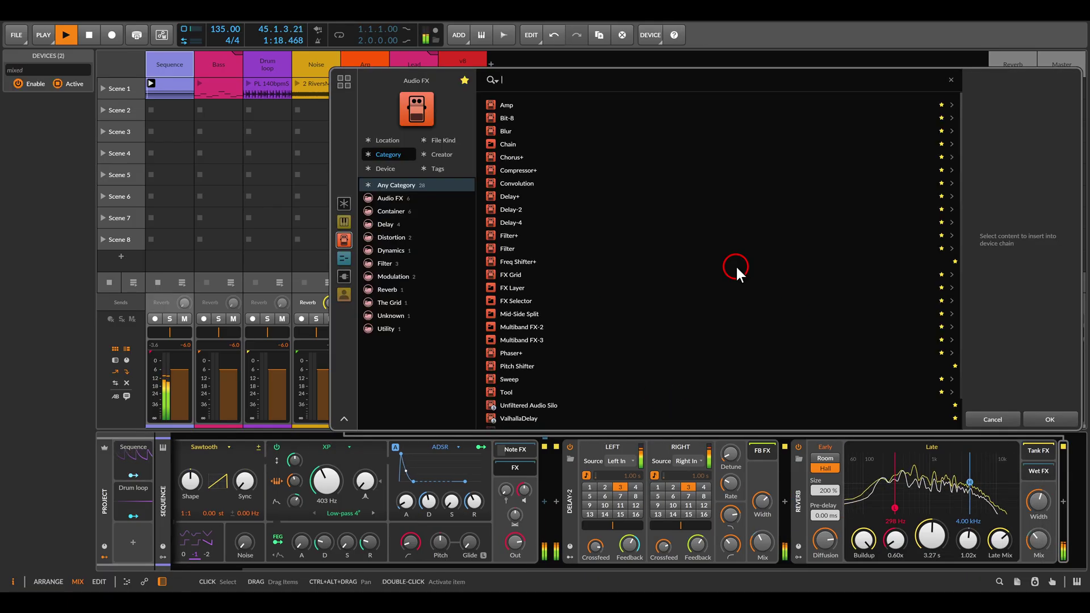
double_click(522, 198)
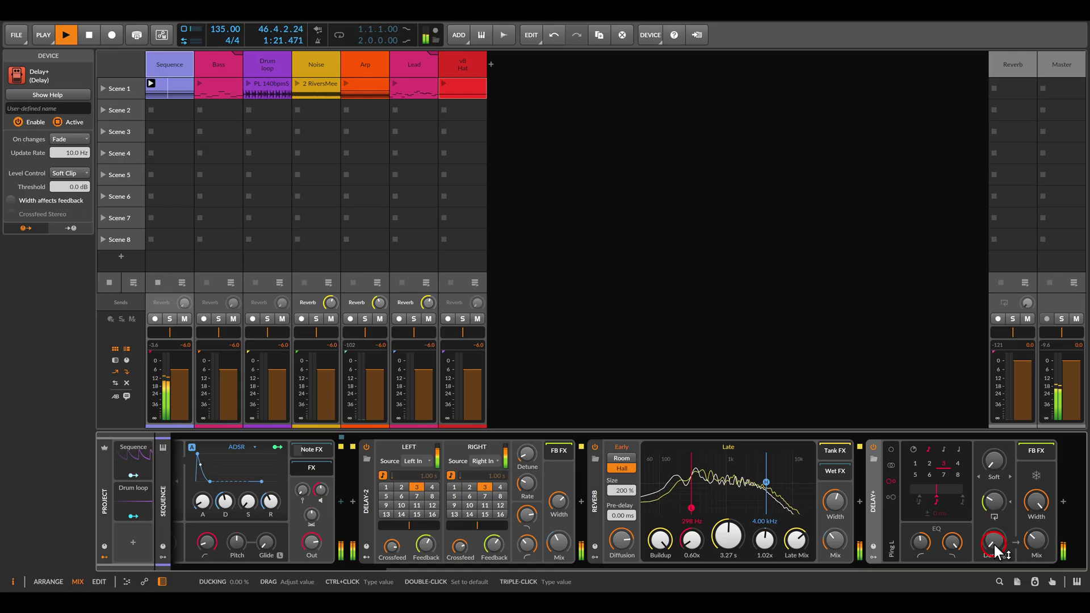
drag(994, 544, 993, 531)
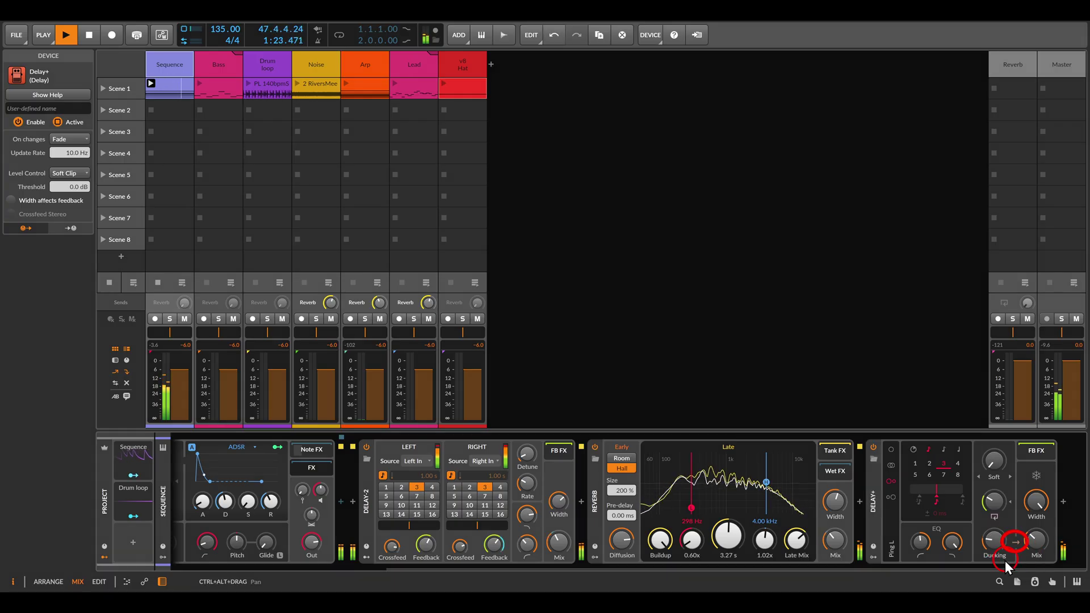
drag(990, 548, 991, 500)
- Delete the Delay+ device from the Sequence track
drag(890, 505, 879, 493)
key(Delete)
click(703, 486)
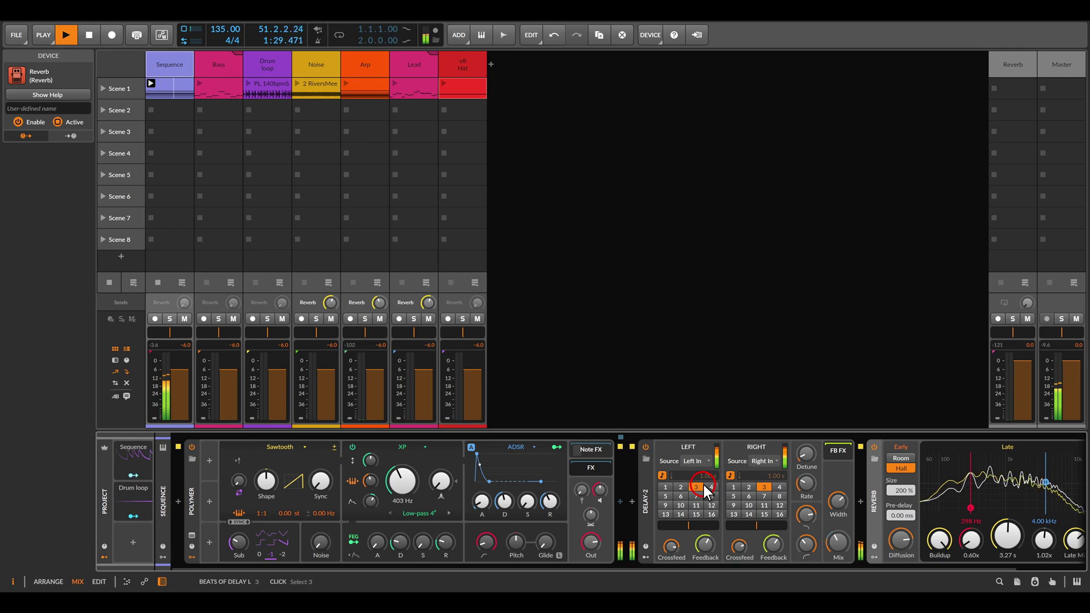
- Launch the Bass clip in Scene 1 alongside the Sequence and inspect the filter cutoff of the Bass track's Polymer
click(209, 63)
click(200, 81)
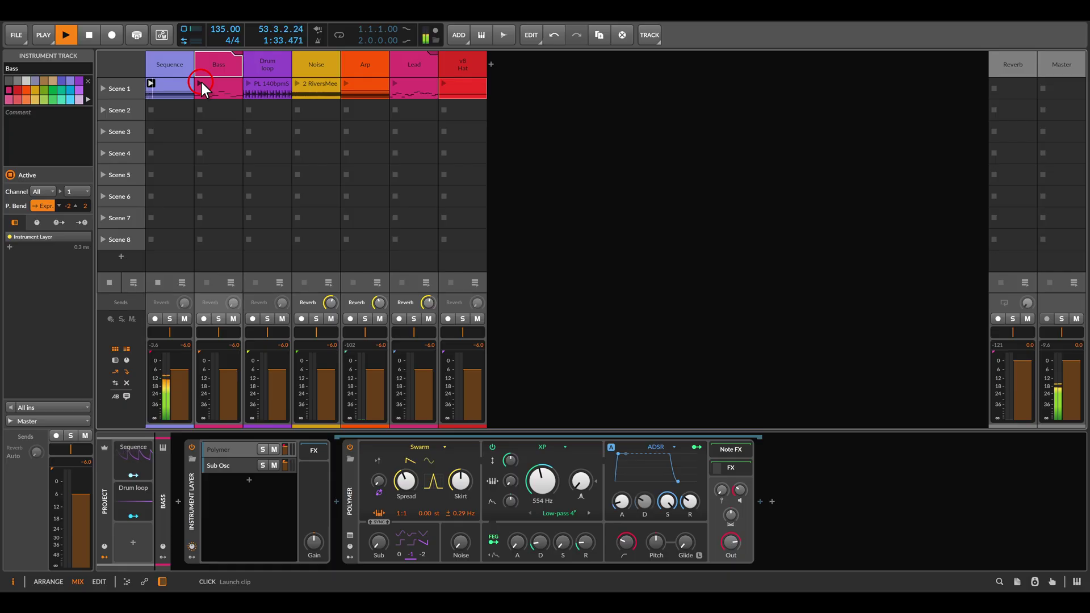
click(542, 236)
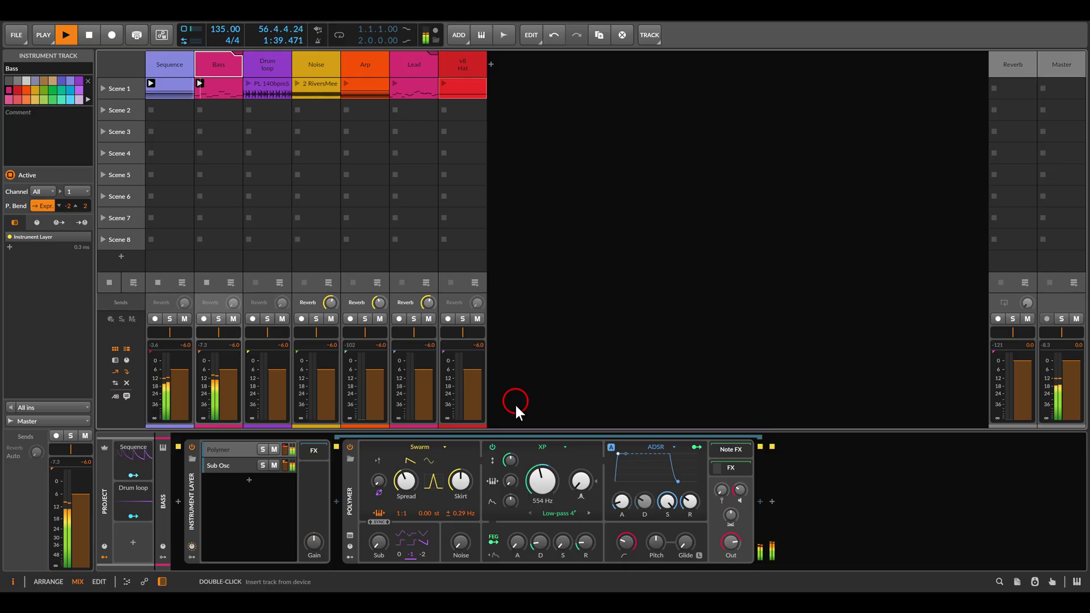
click(511, 459)
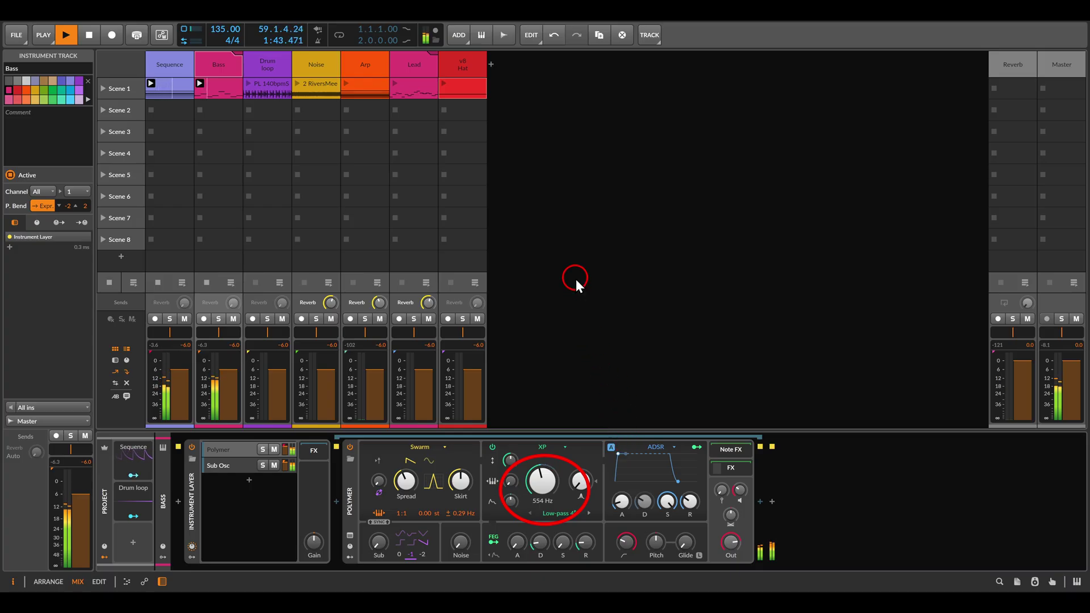
- Listen to the Bass track soloed and unsolo it to hear it together with the Sequence again
click(219, 318)
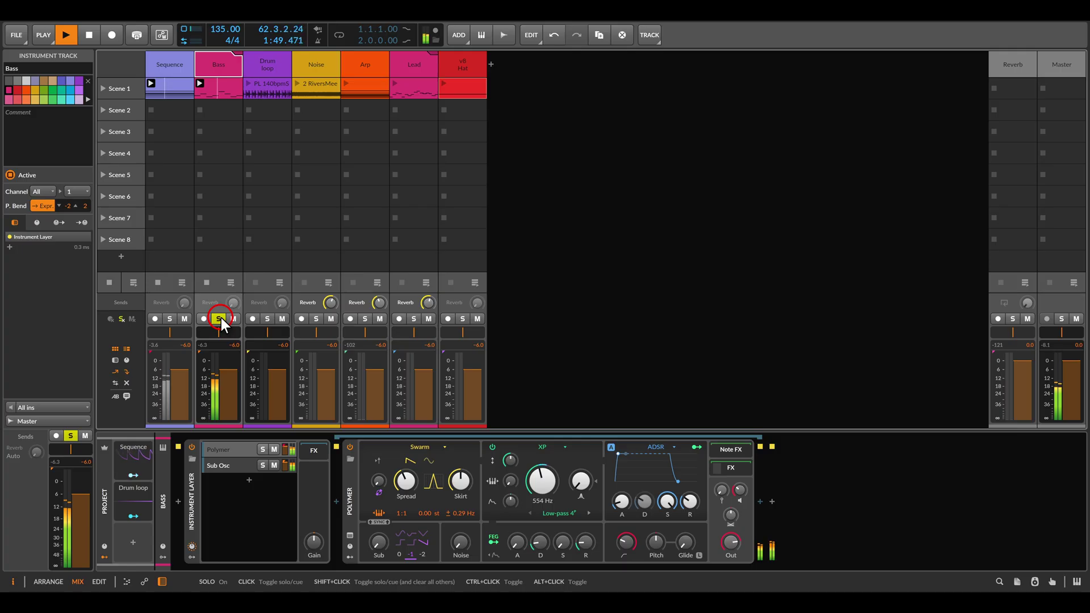
click(219, 319)
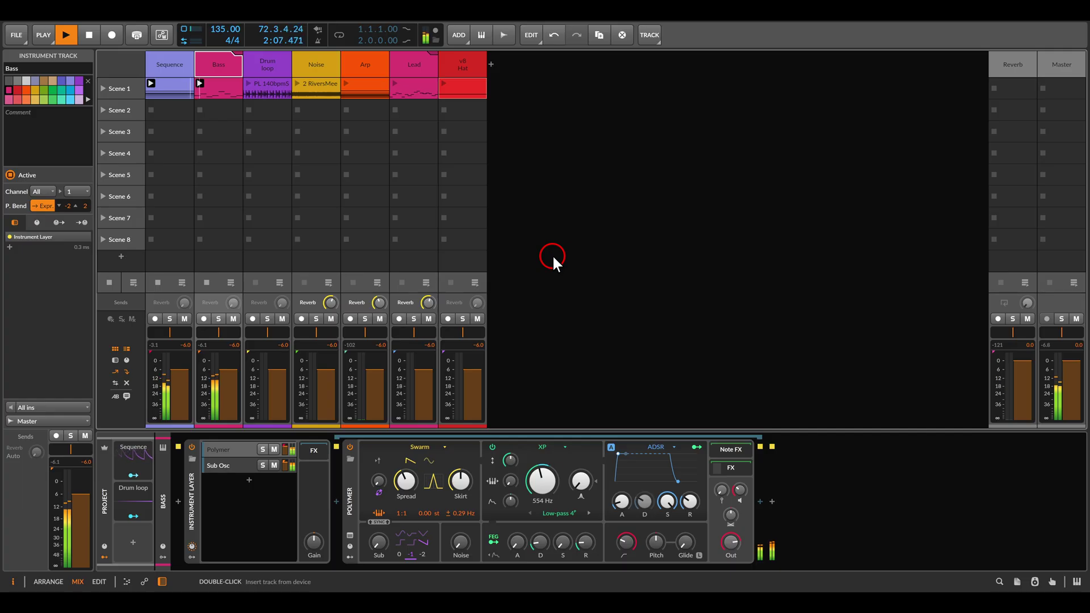
- Play the Noise track's Scene 1 clip in solo and lower the Post gain of its Filter device
click(313, 61)
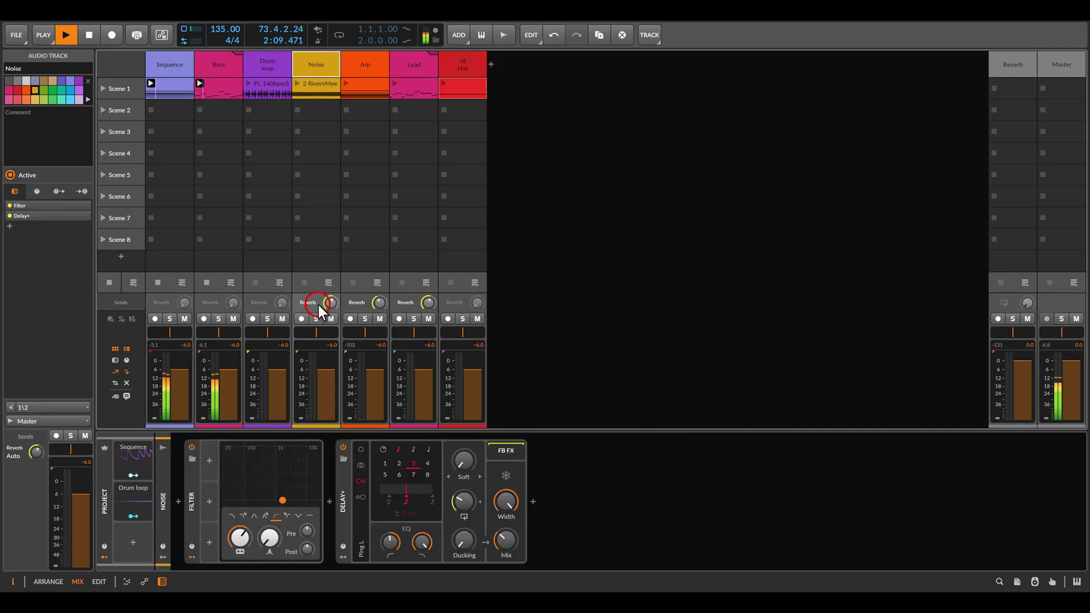
click(316, 319)
click(298, 83)
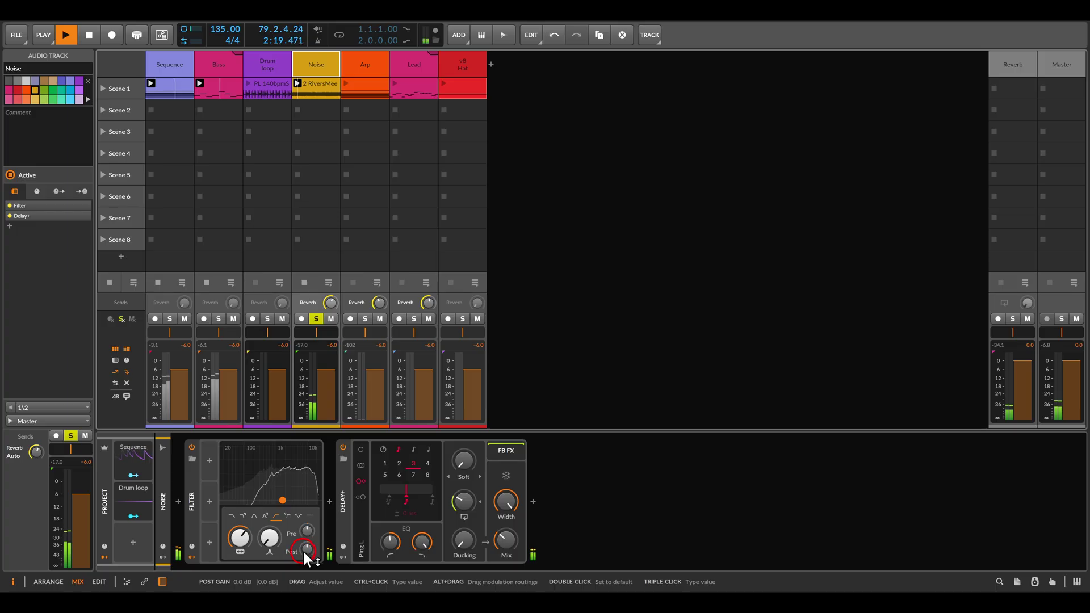
drag(307, 549, 308, 587)
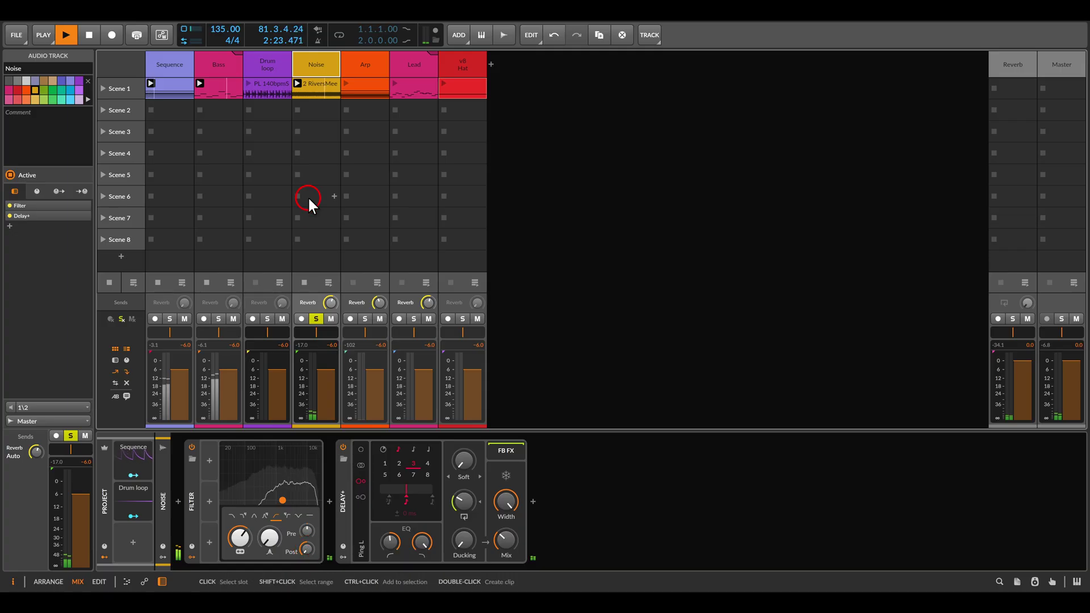
- Open the project-level Drum loop sidechain modulator and play the Drum loop clip in Scene 1 while showing the Noise track's devices
click(276, 66)
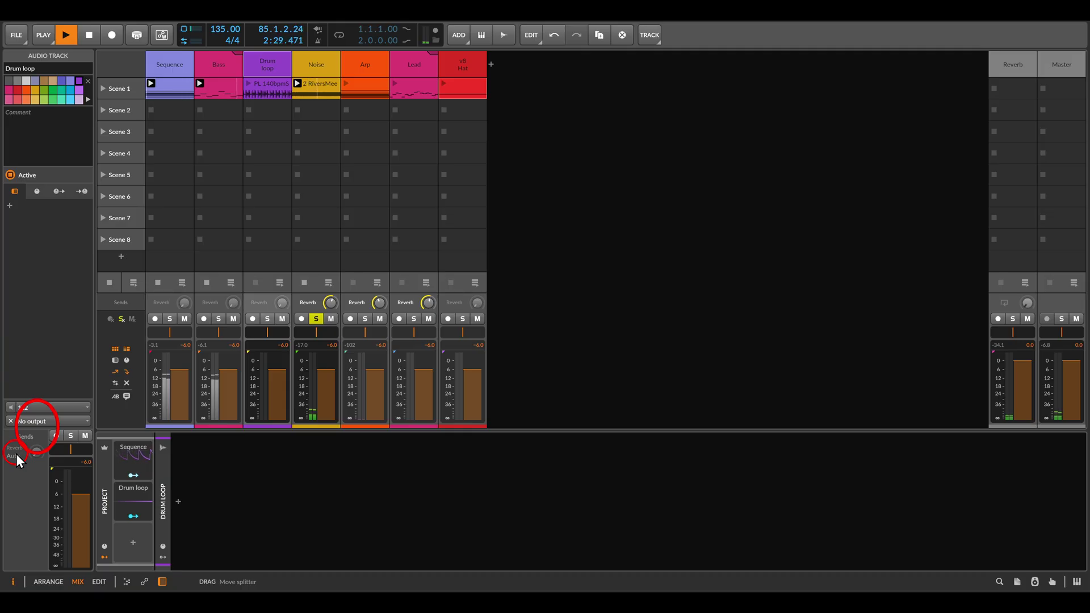
click(122, 492)
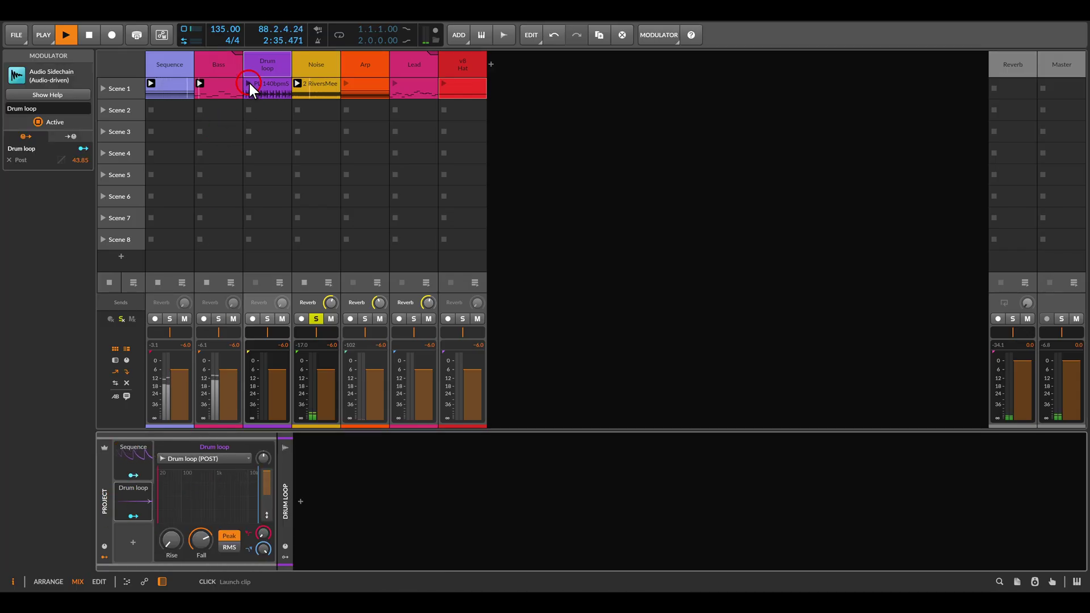
click(308, 65)
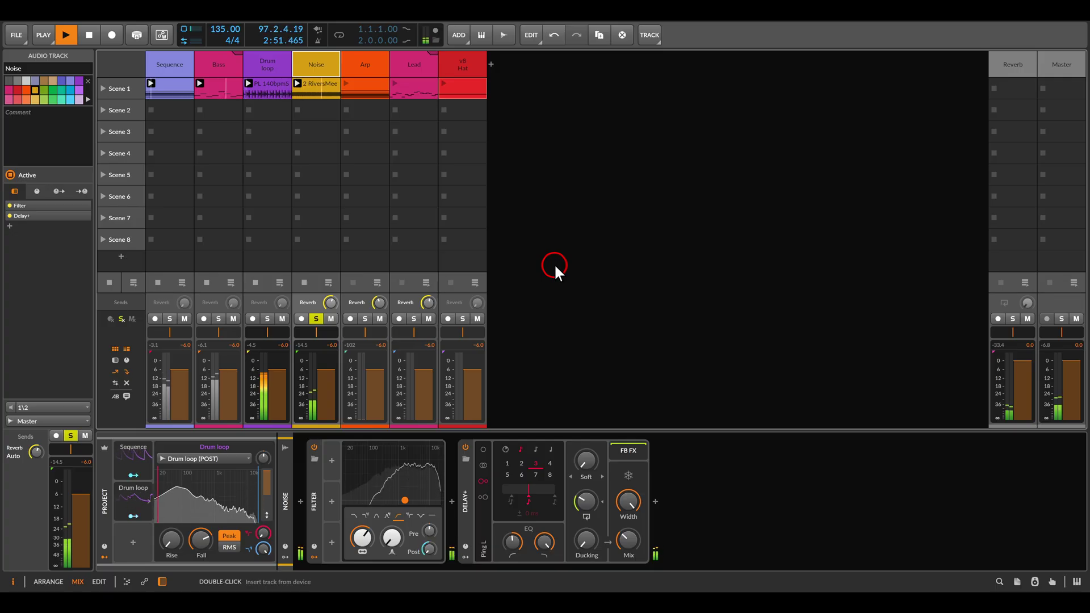
- Unsolo the Noise track and bring in the Arp, v8 Hat and Lead clips of Scene 1
click(315, 319)
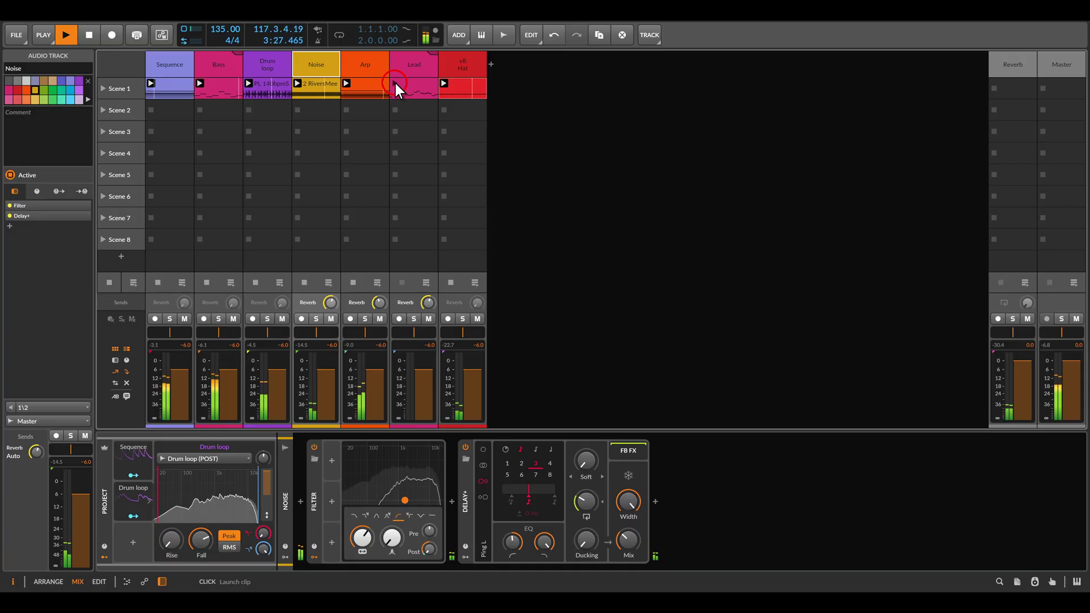
click(396, 83)
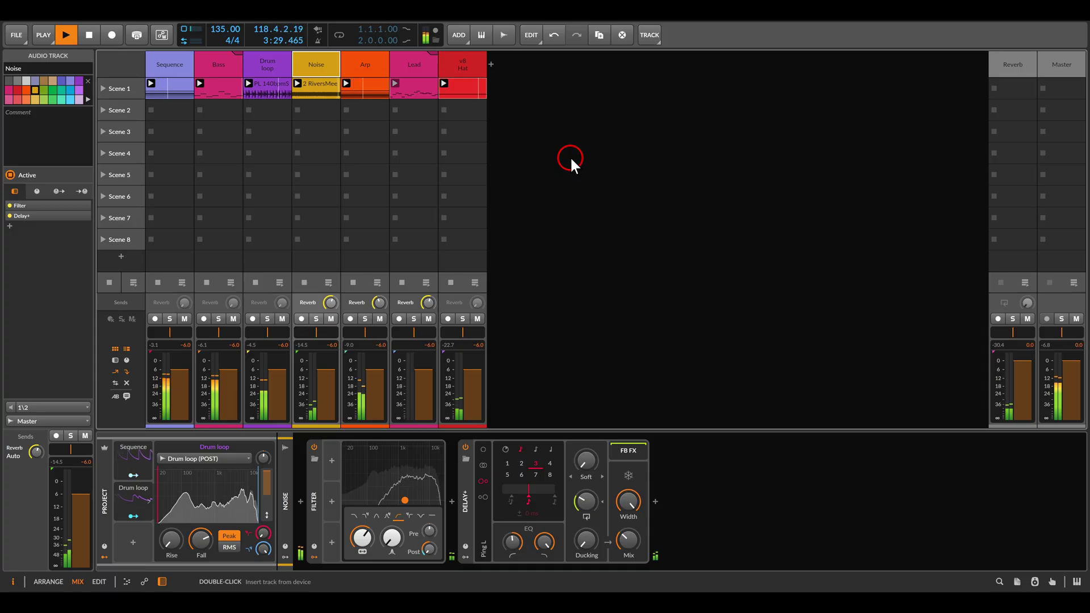